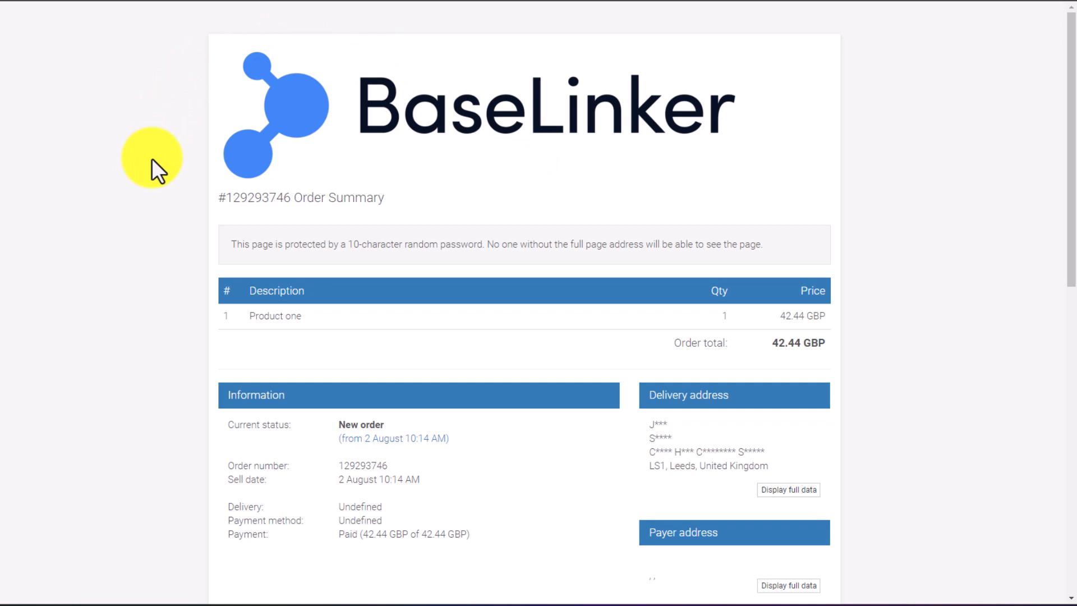
Examine the sample order summary pages, including the order details, addresses, map and message history
scroll(116, 241, "down", 2)
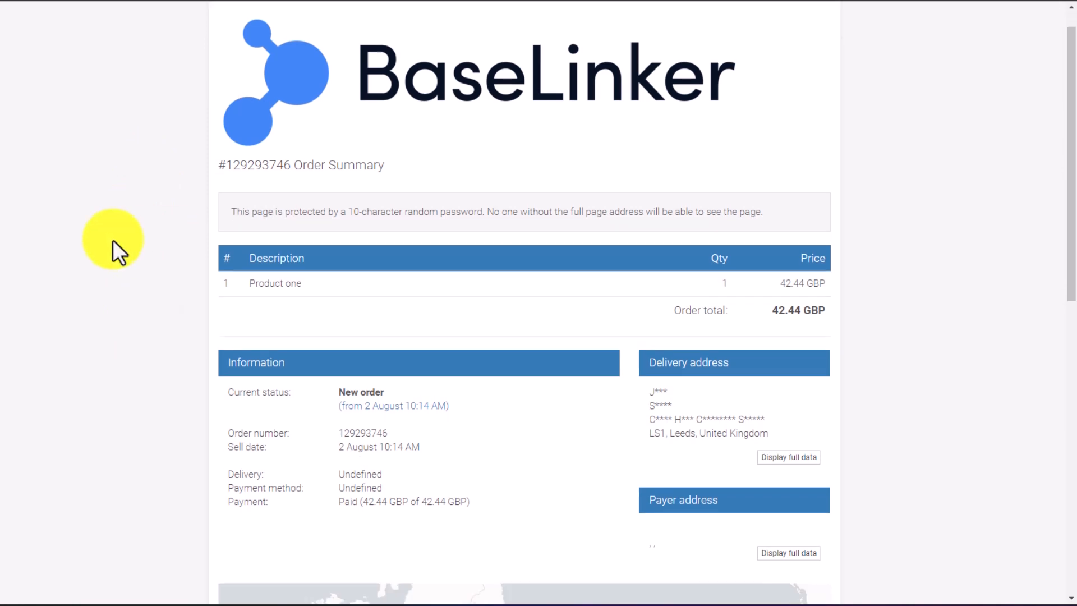
scroll(150, 297, "down", 2)
scroll(104, 276, "down", 5)
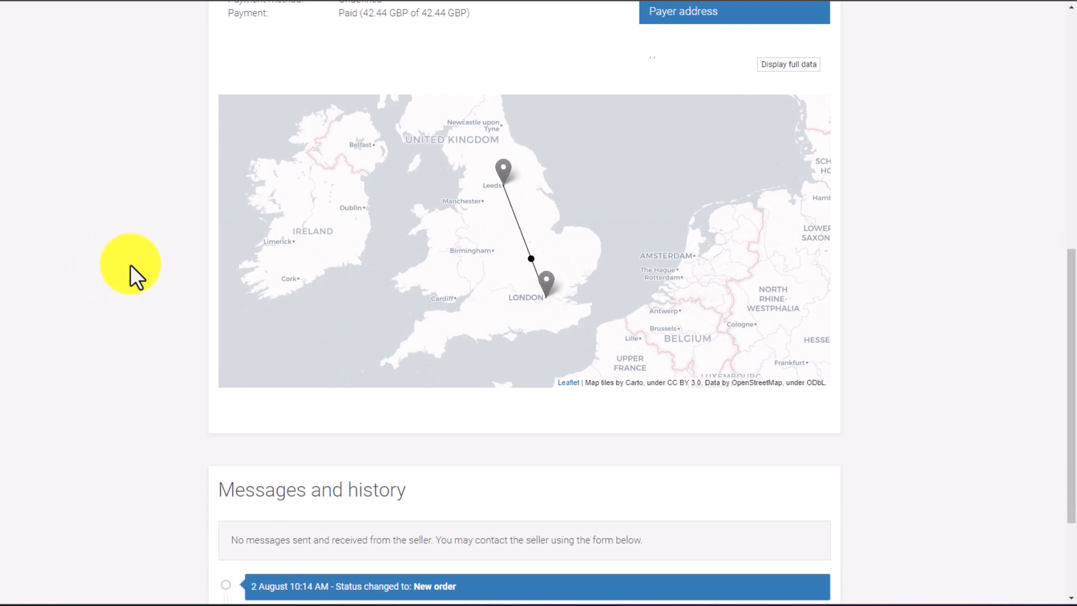
scroll(130, 265, "down", 1)
scroll(130, 265, "down", 2)
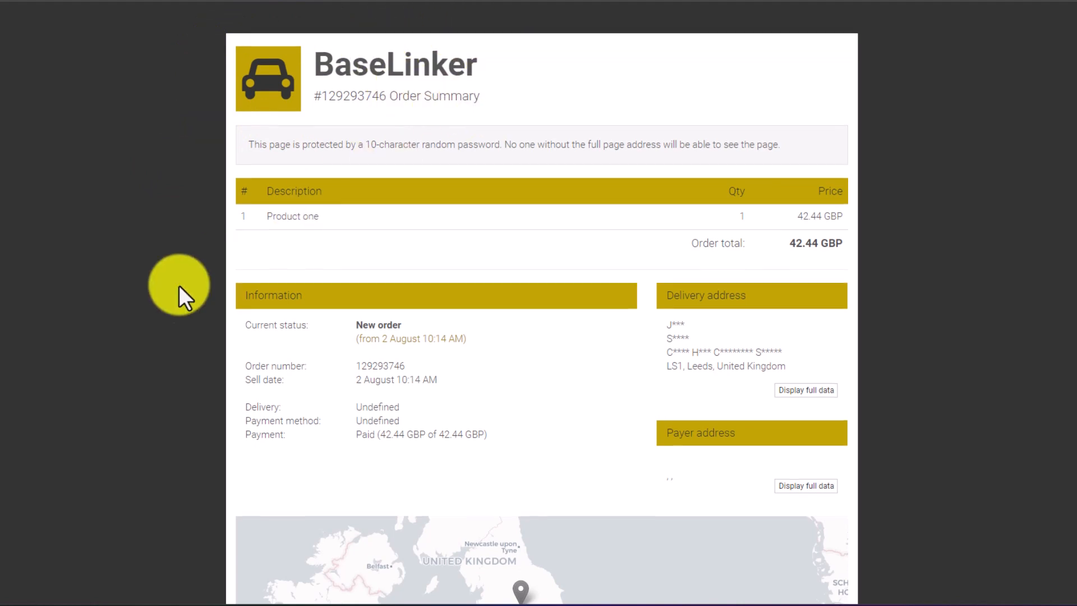
scroll(179, 286, "down", 9)
scroll(180, 285, "down", 1)
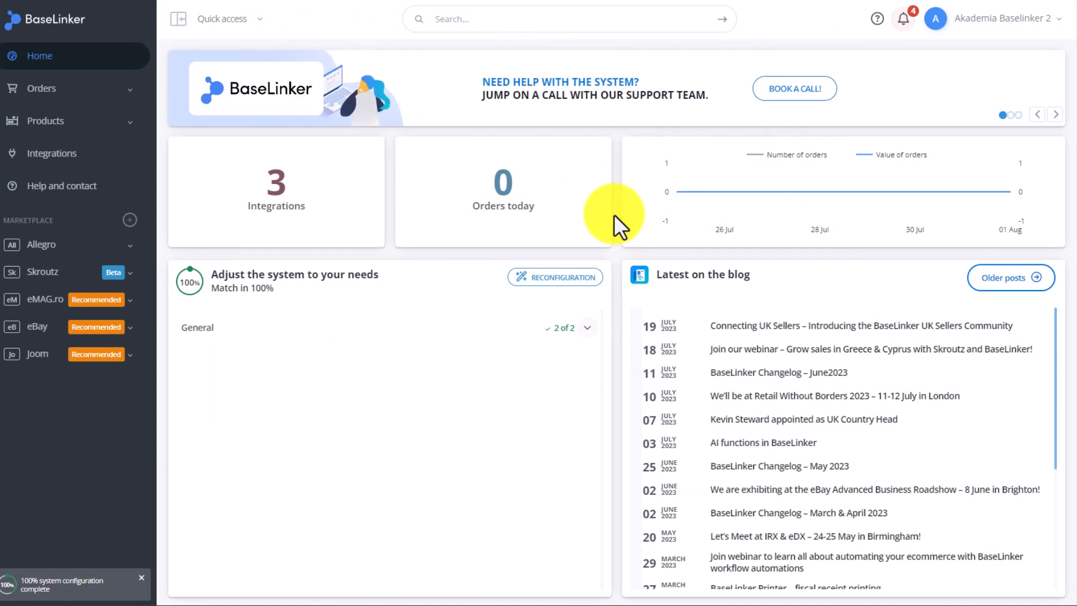
Open the "Domyślny" information page template for editing in the order settings
left_click(68, 90)
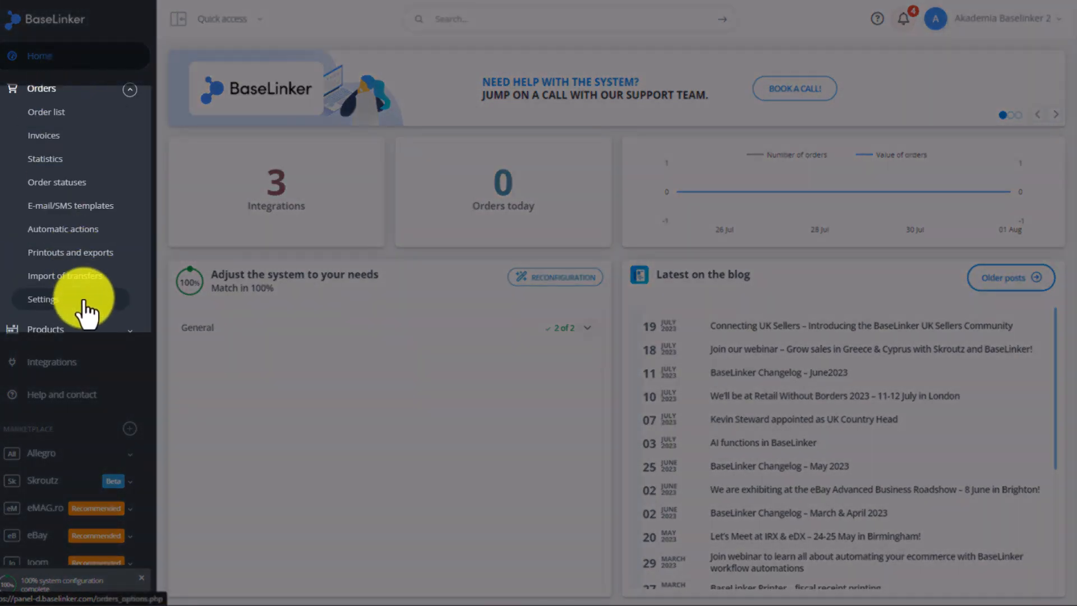
left_click(84, 304)
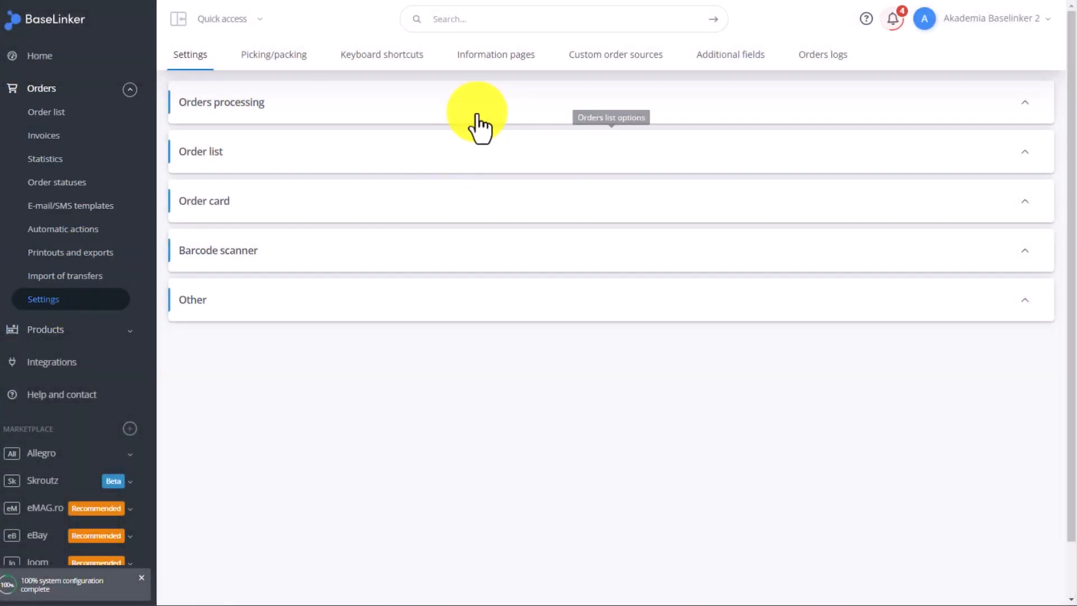
left_click(489, 63)
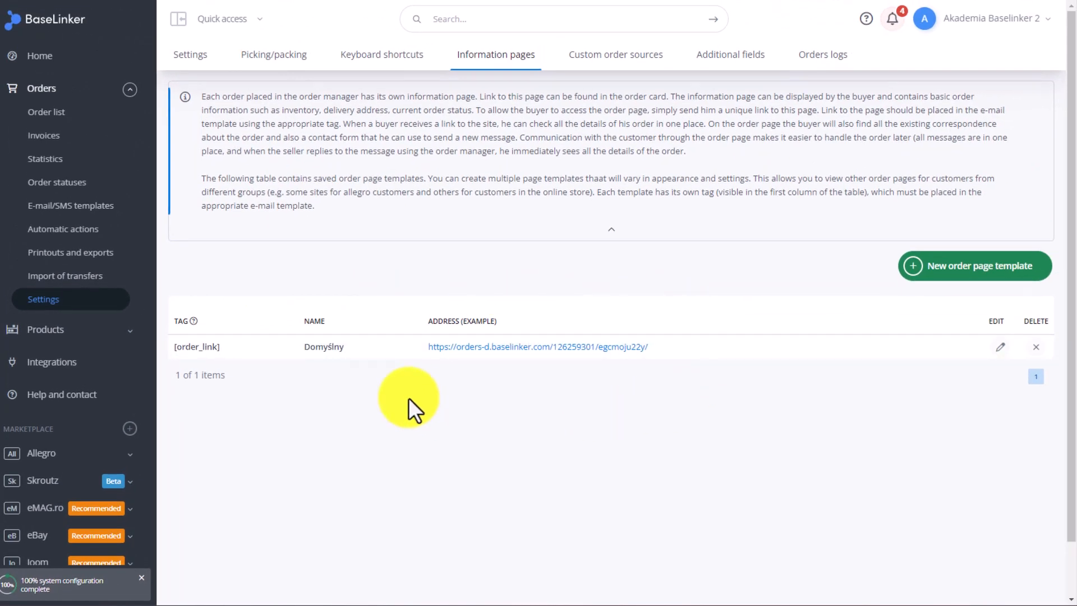
left_click(998, 348)
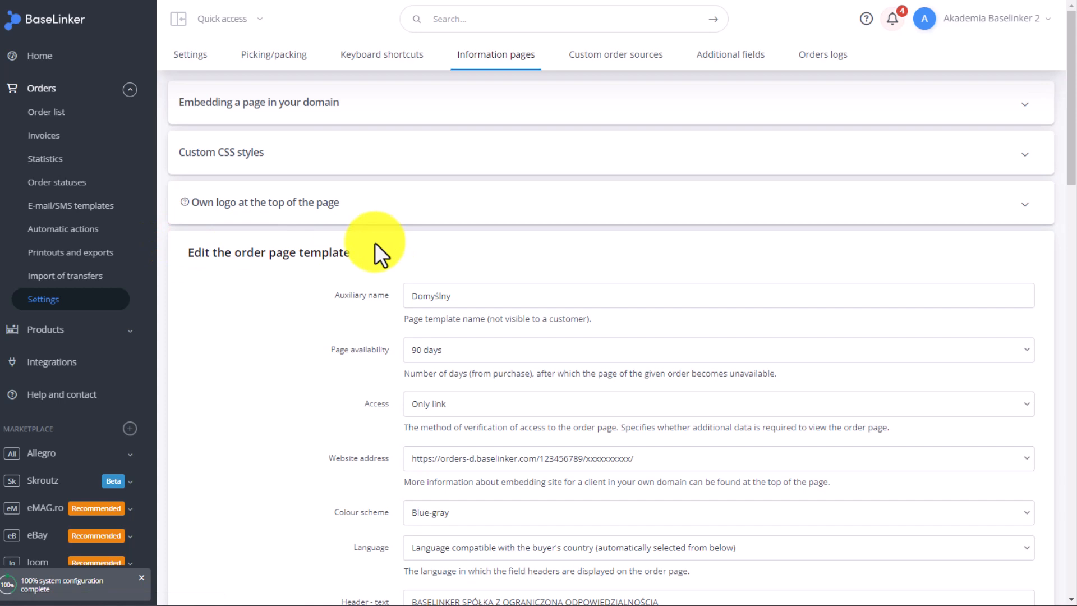
Read the template instructions on embedding a page in your own domain and using custom CSS styles
left_click(312, 114)
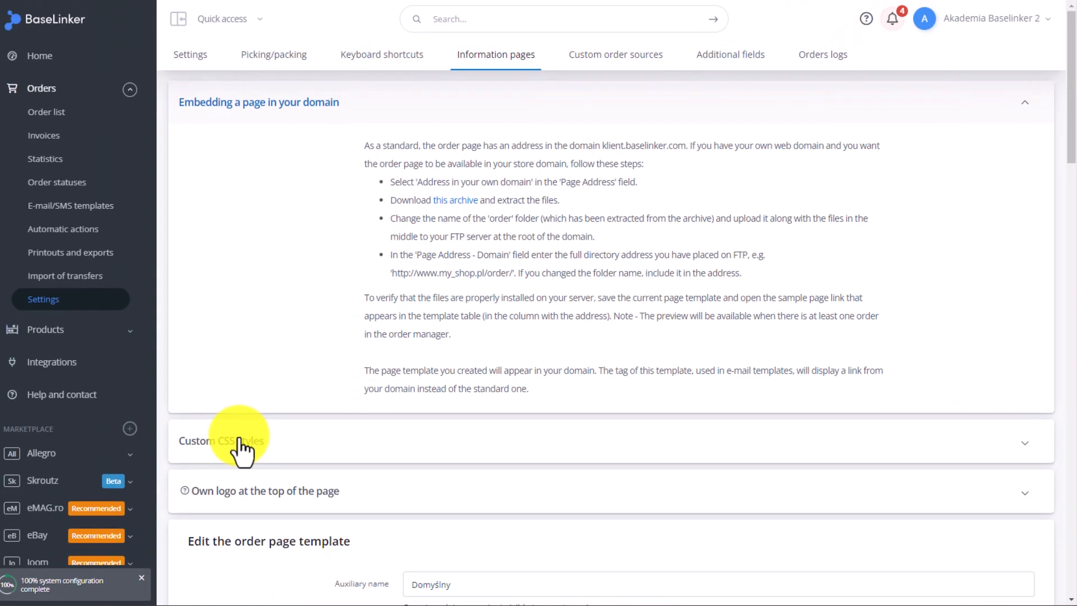
left_click(95, 509)
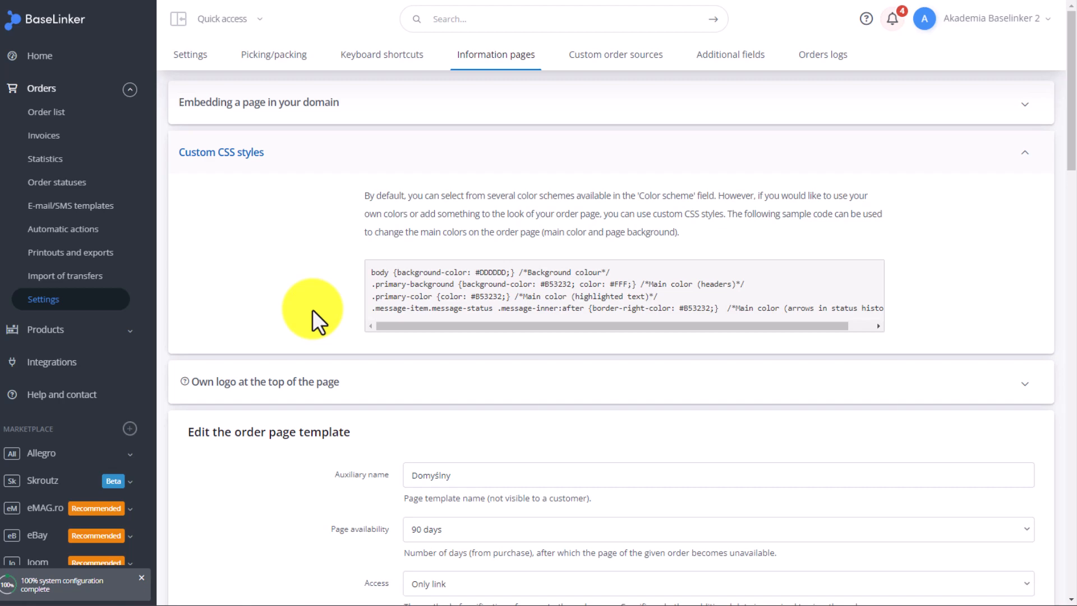
scroll(313, 308, "down", 10)
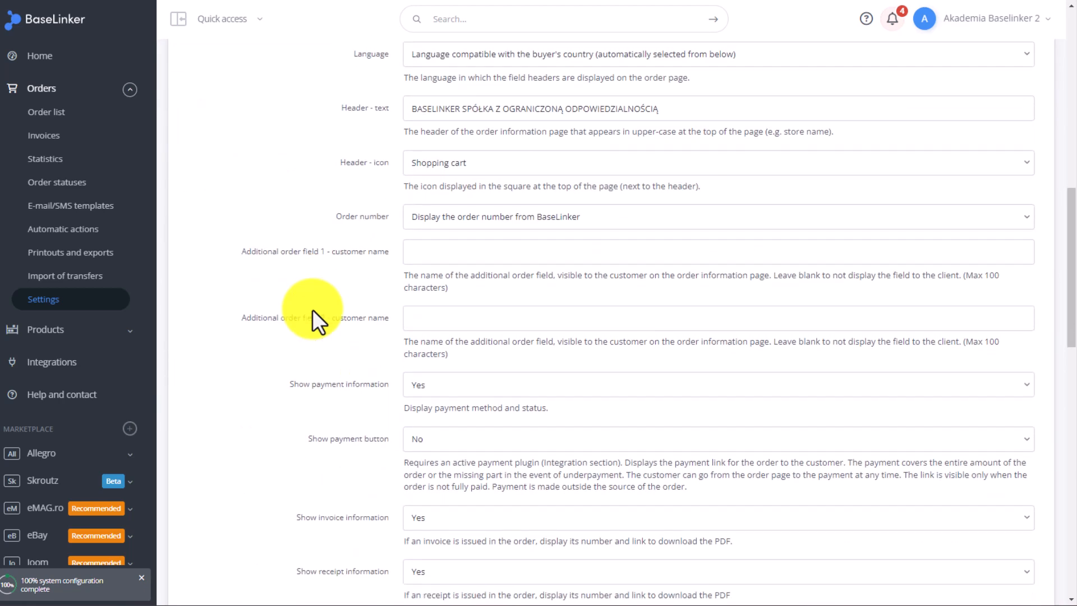
scroll(312, 309, "down", 14)
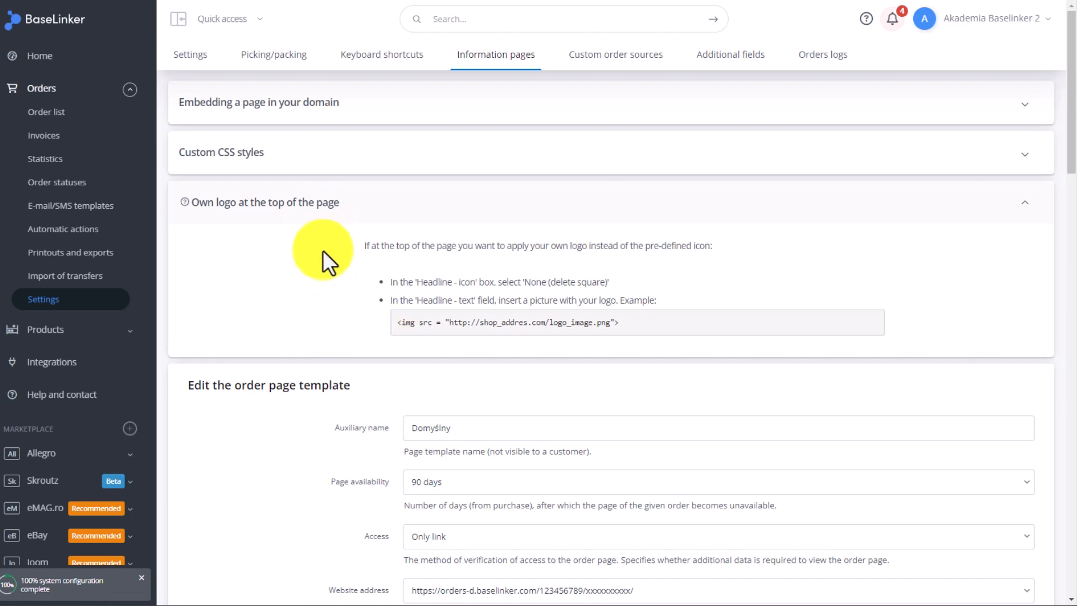
Copy the sample logo image tag from the own-logo instructions into the template's header text, and select its placeholder image address
left_click_drag(396, 323, 661, 323)
key("ctrl+c")
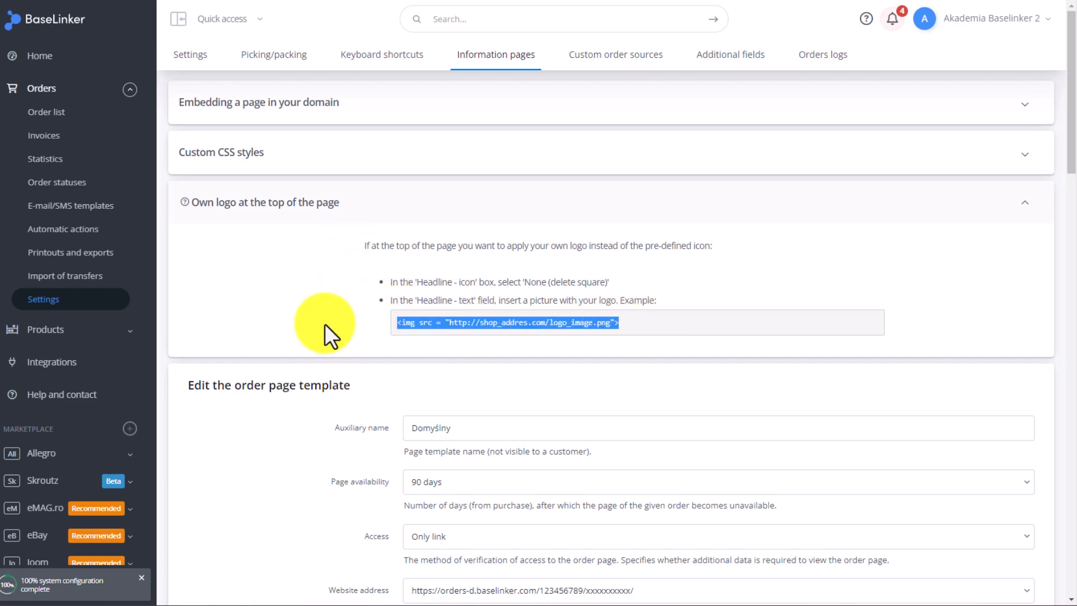
scroll(325, 325, "down", 8)
scroll(325, 337, "down", 1)
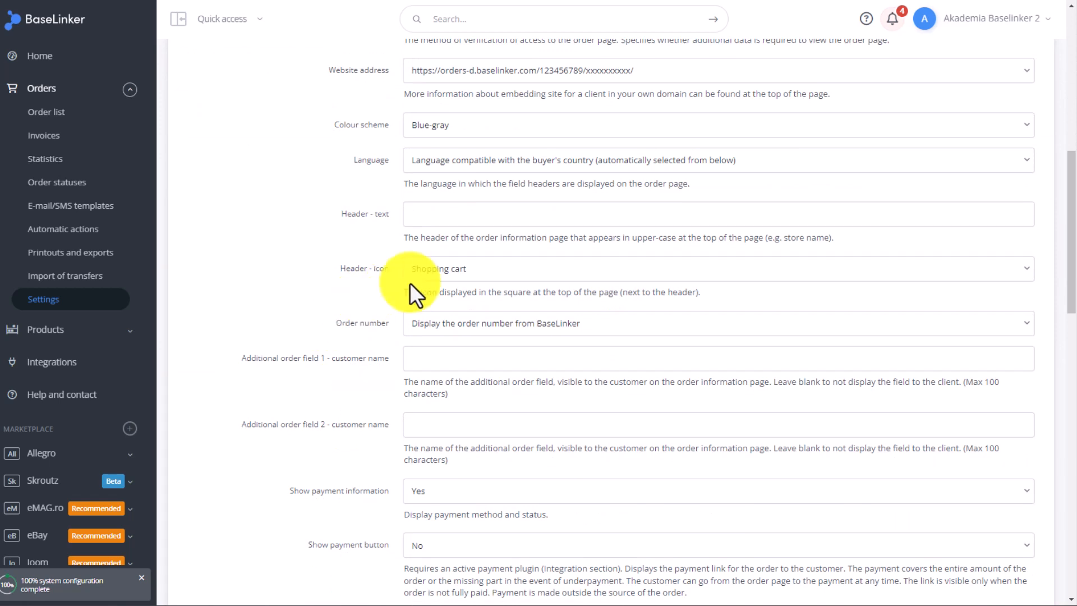
left_click(434, 221)
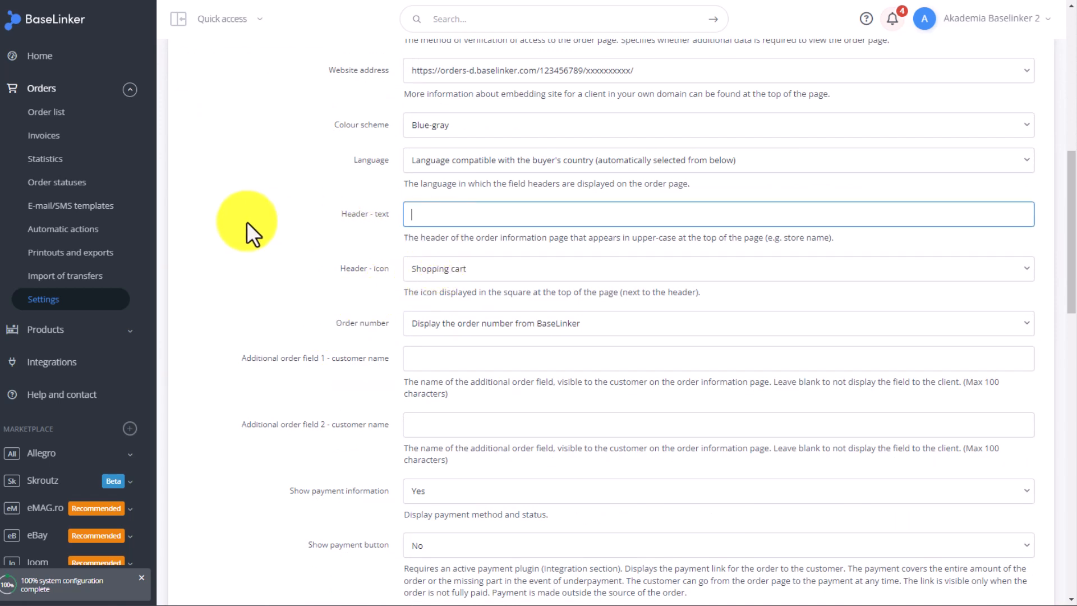
key("ctrl+v")
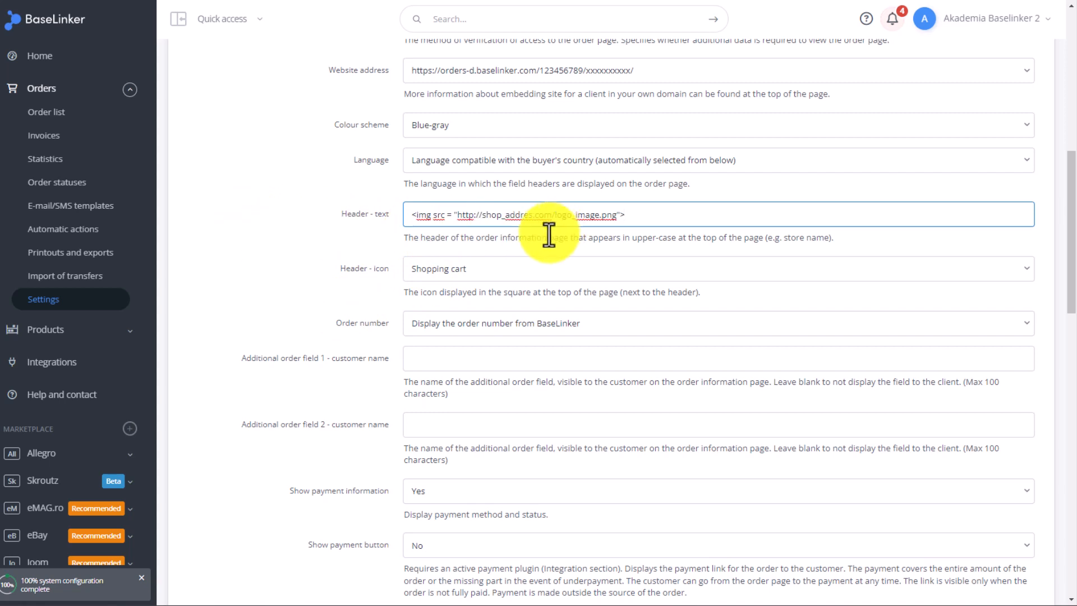
left_click_drag(482, 216, 618, 216)
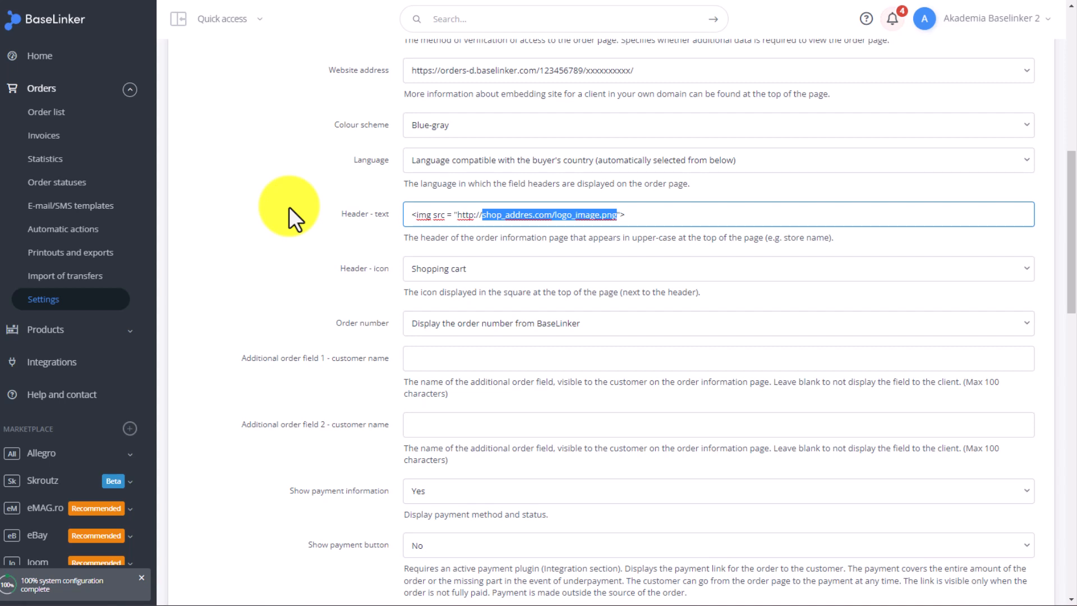
Set the template's header icon to "None (remove square)"
left_click(486, 274)
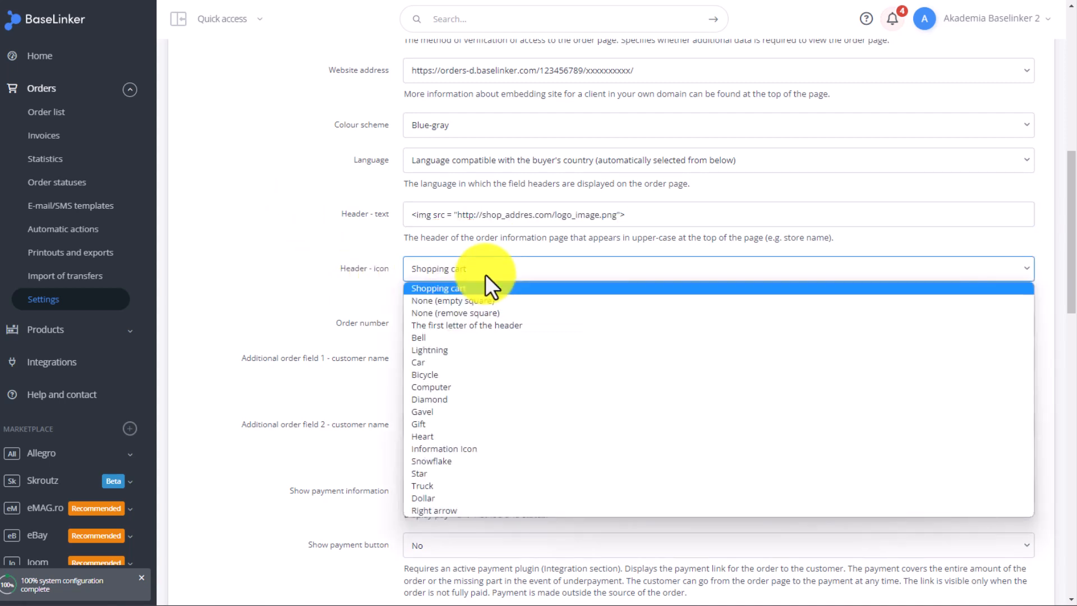
left_click(463, 313)
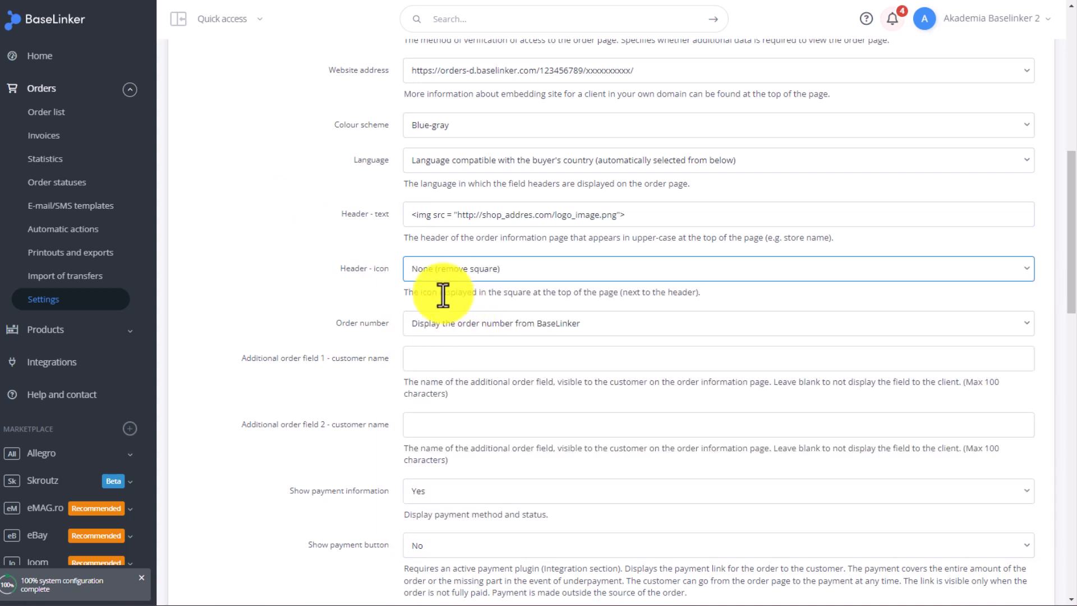
left_click(469, 274)
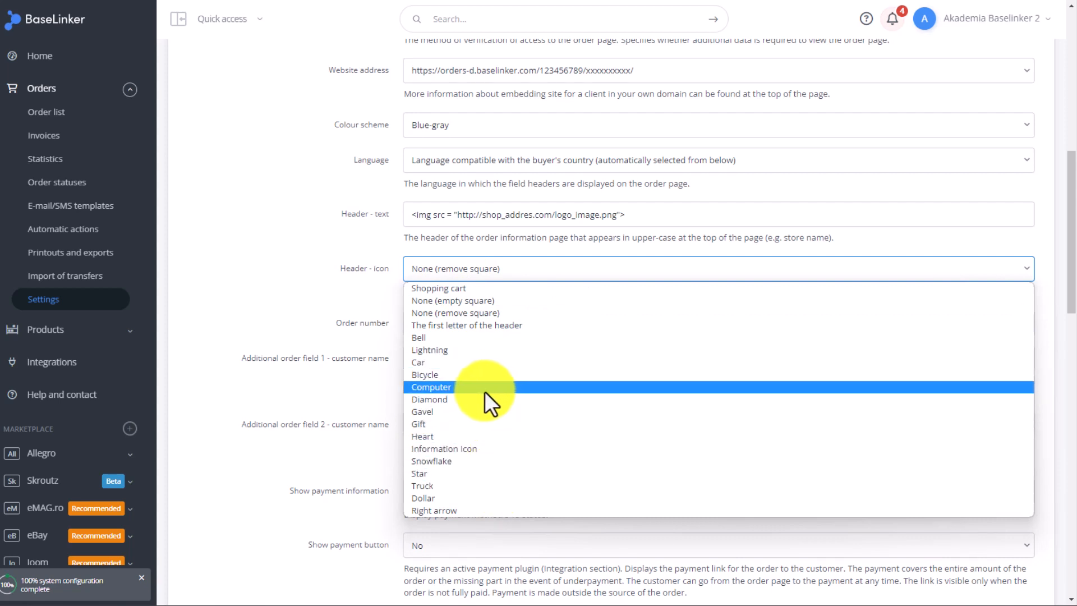
left_click(365, 318)
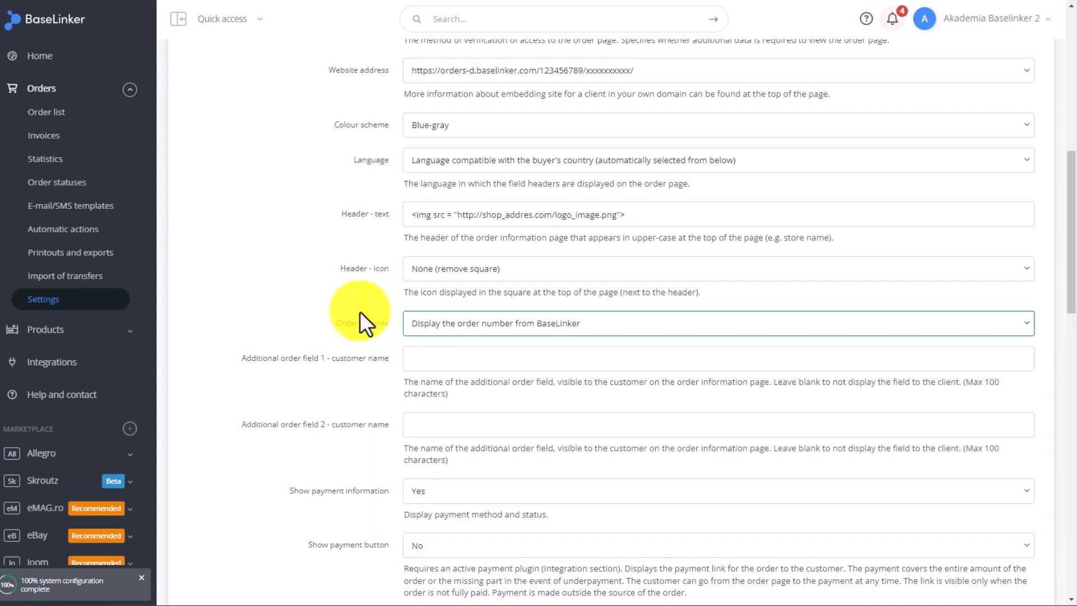
Examine the page availability, access verification and colour scheme options of the order page template
scroll(351, 287, "up", 7)
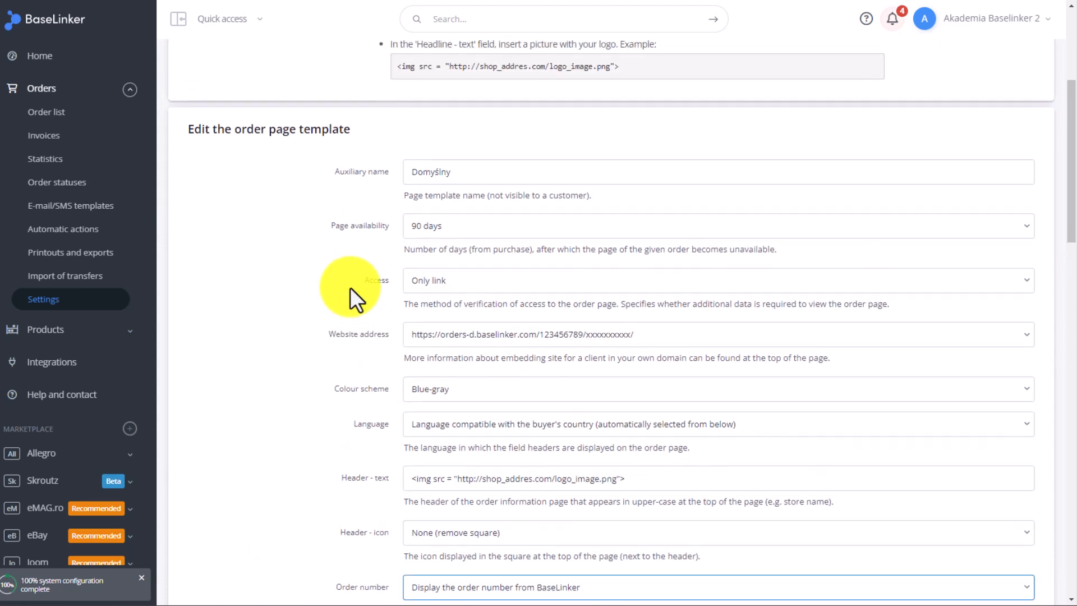
scroll(318, 293, "down", 1)
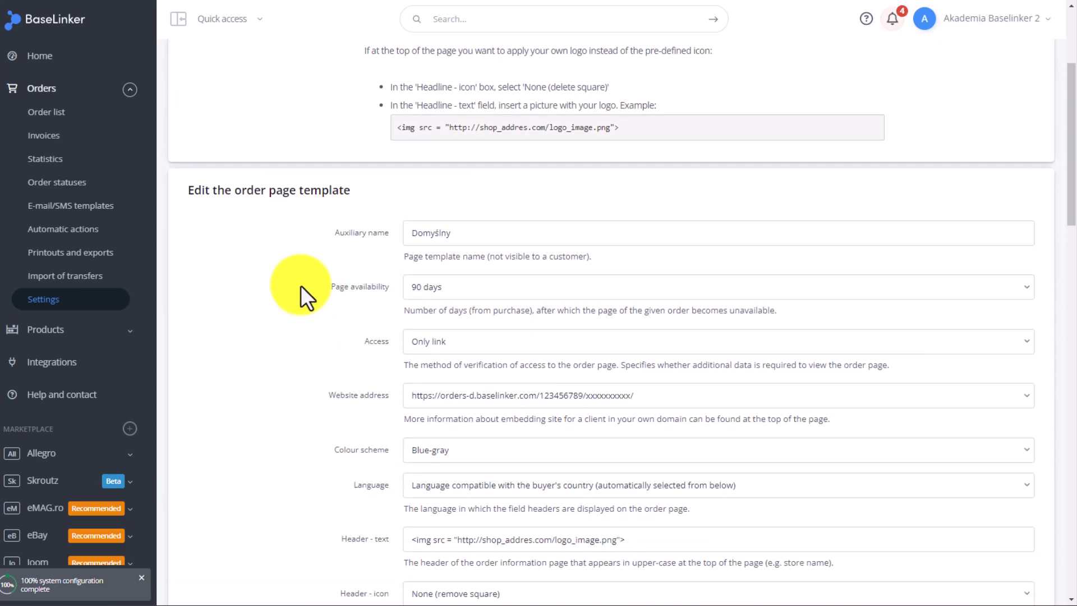
scroll(285, 269, "down", 1)
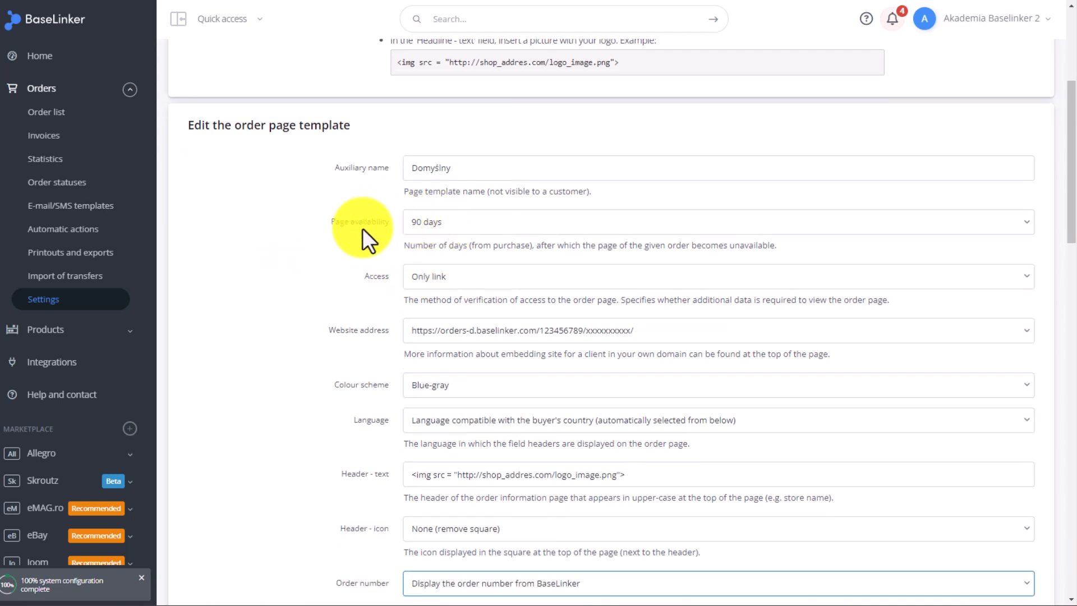
left_click(506, 225)
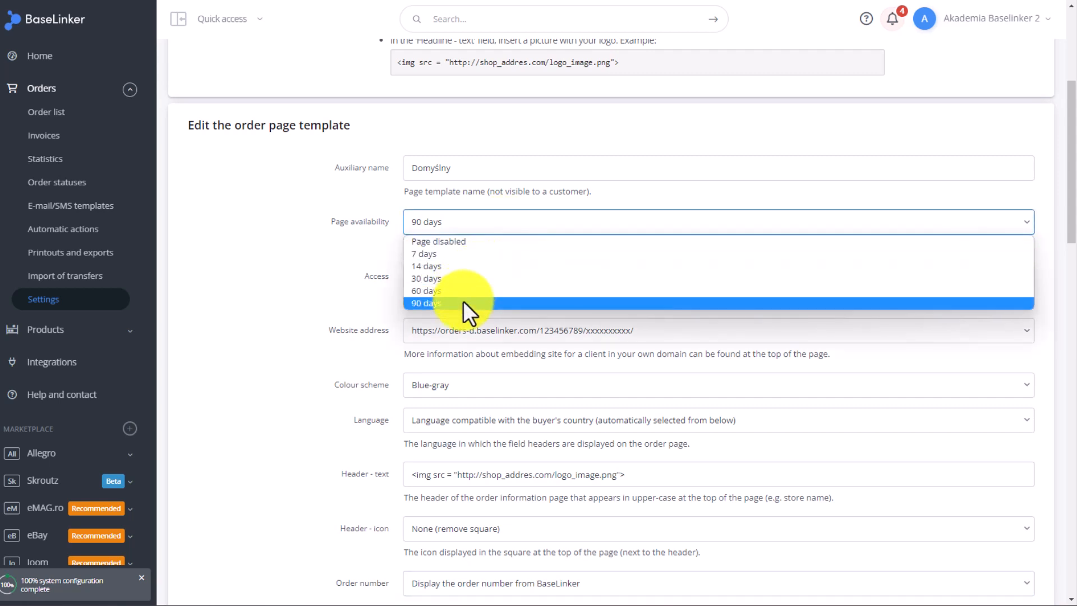
left_click(313, 268)
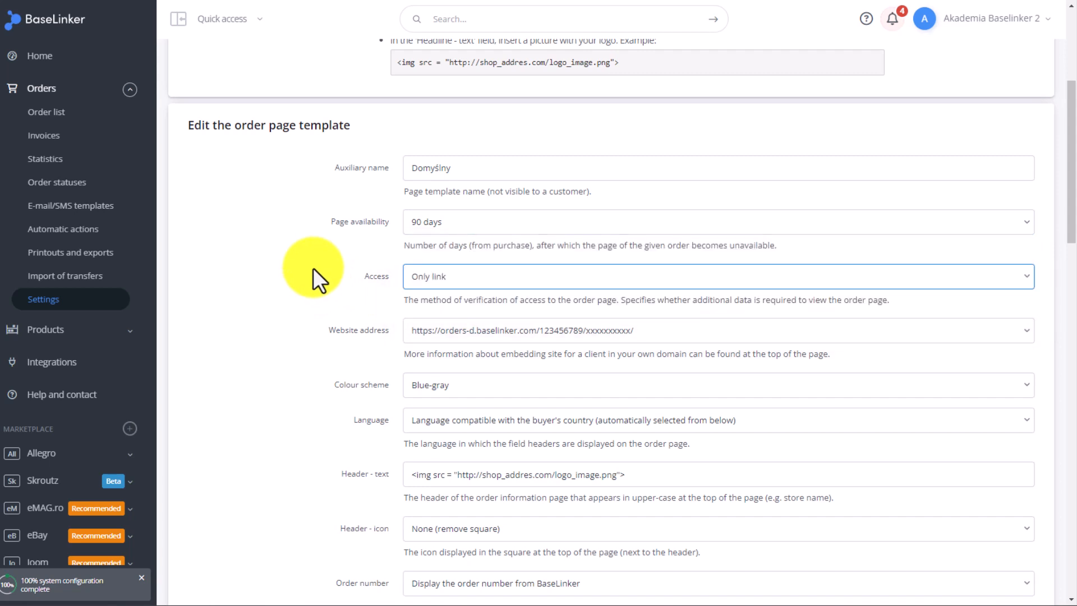
scroll(323, 272, "down", 1)
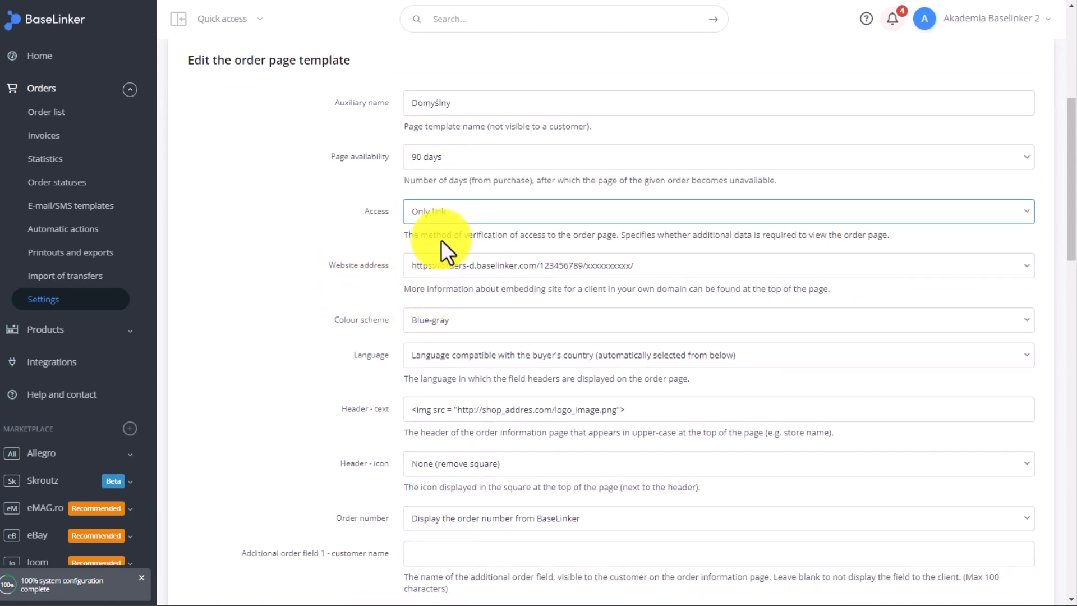
left_click(450, 216)
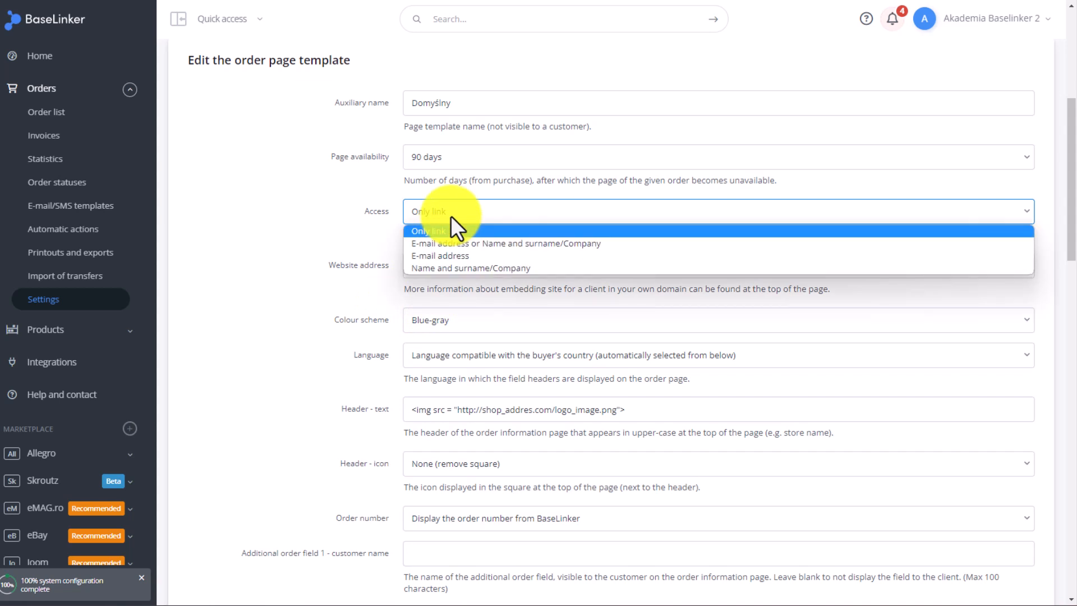
left_click(490, 212)
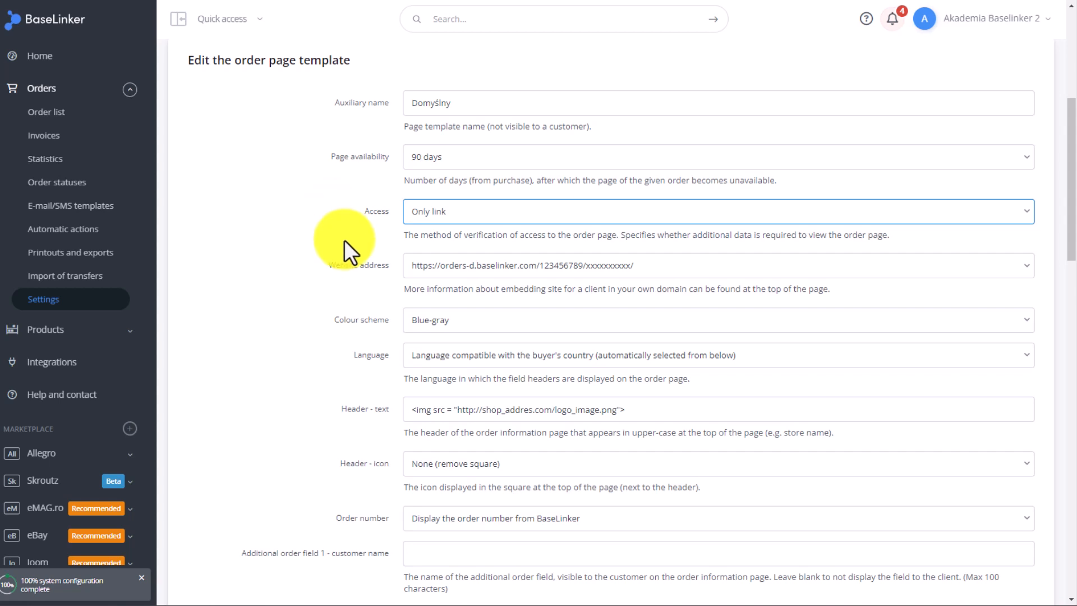
scroll(295, 259, "down", 1)
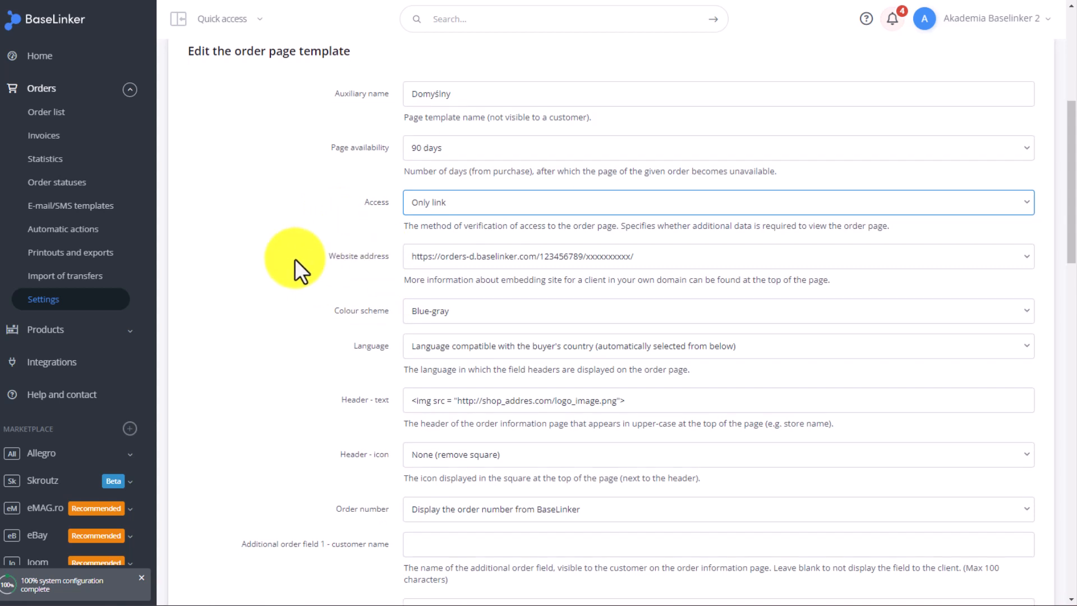
left_click(449, 258)
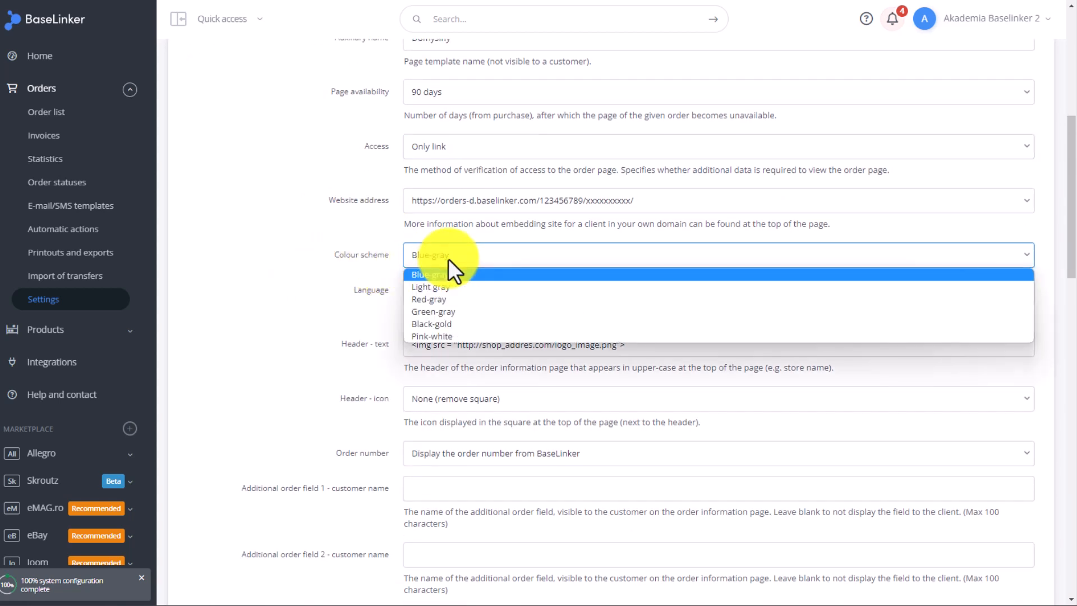
left_click(318, 262)
Set the order page template's language to English
scroll(313, 260, "down", 1)
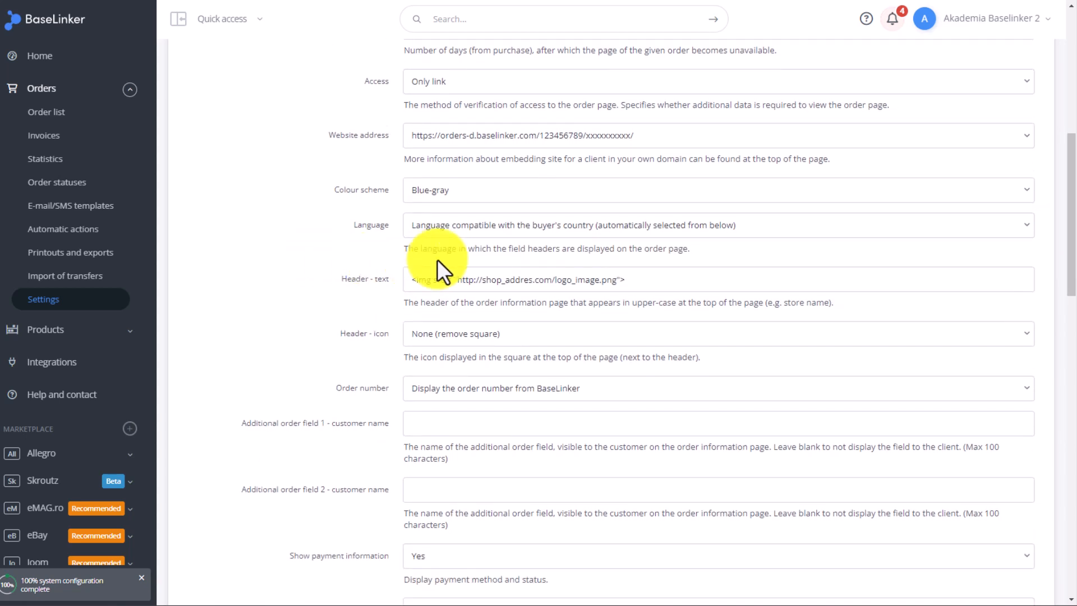
left_click(500, 232)
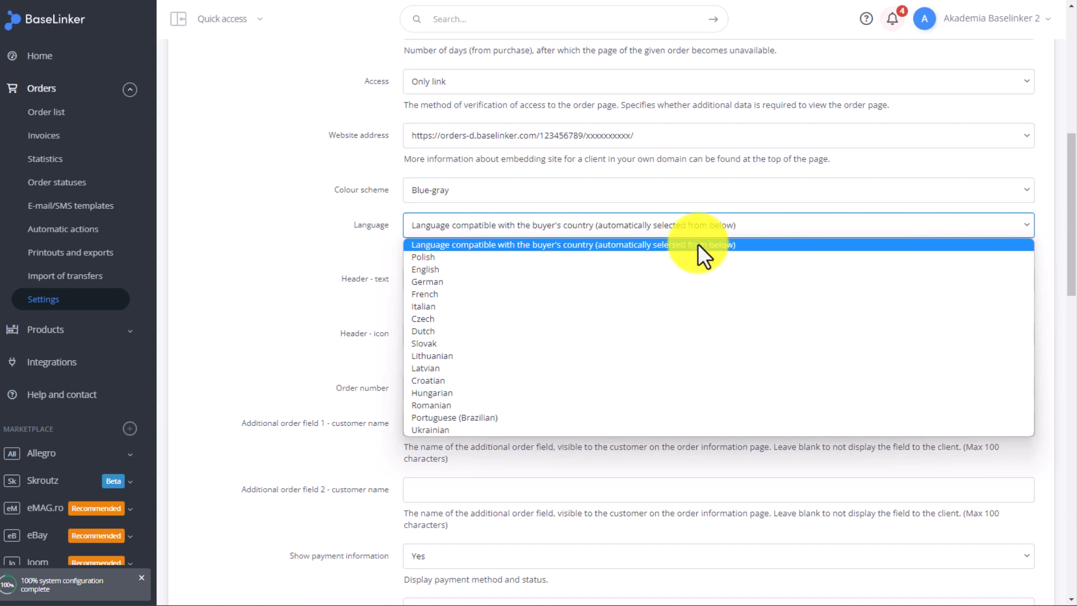
left_click(454, 268)
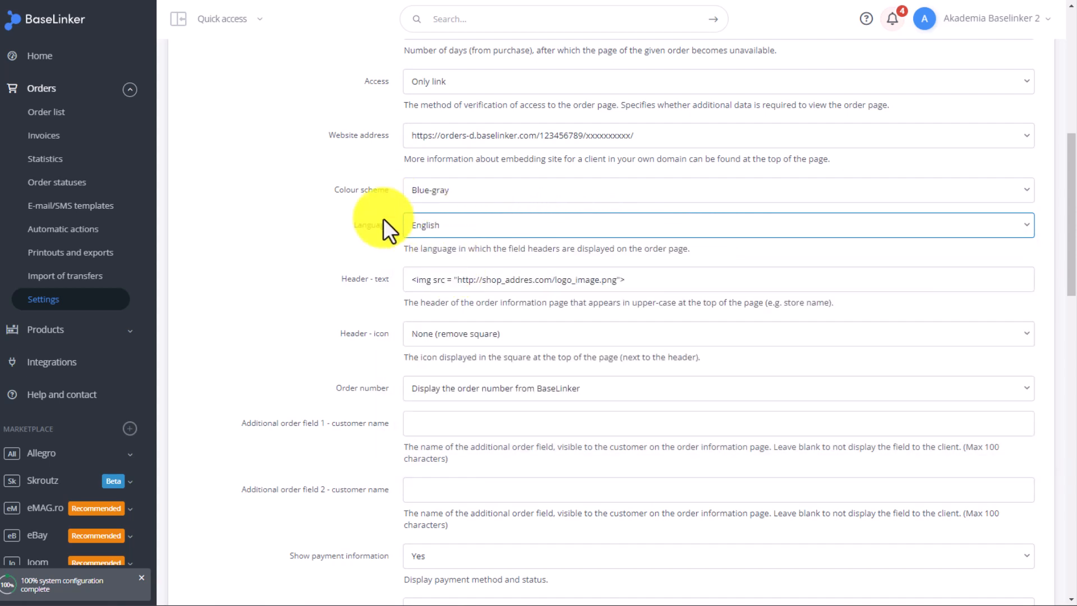
scroll(217, 242, "down", 2)
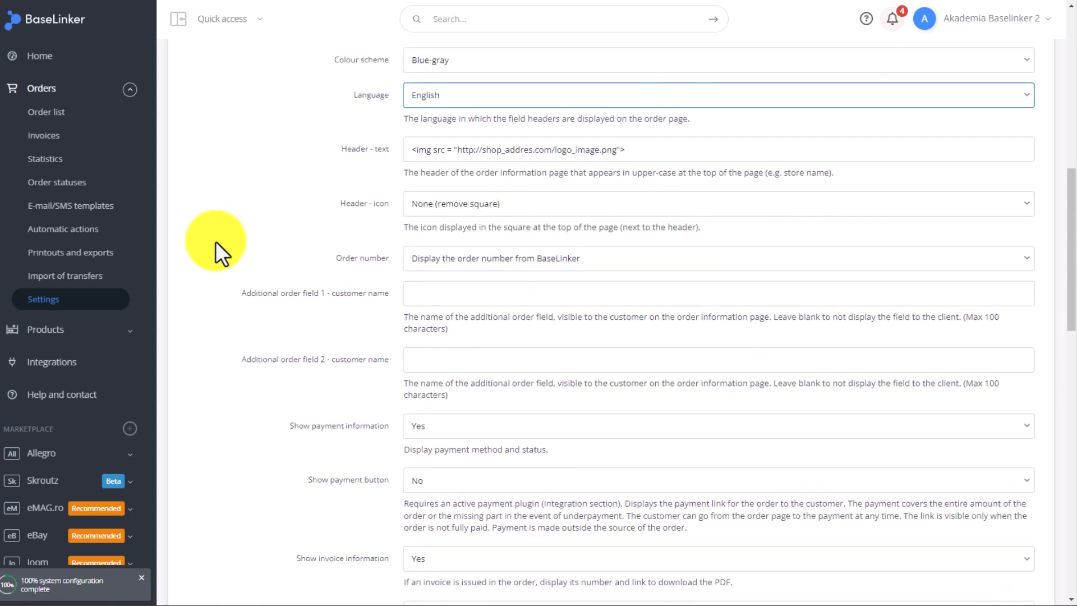
Examine the template's order number options and the additional field, payment, invoice, receipt, status, message history, contact form and product photo settings
left_click(528, 257)
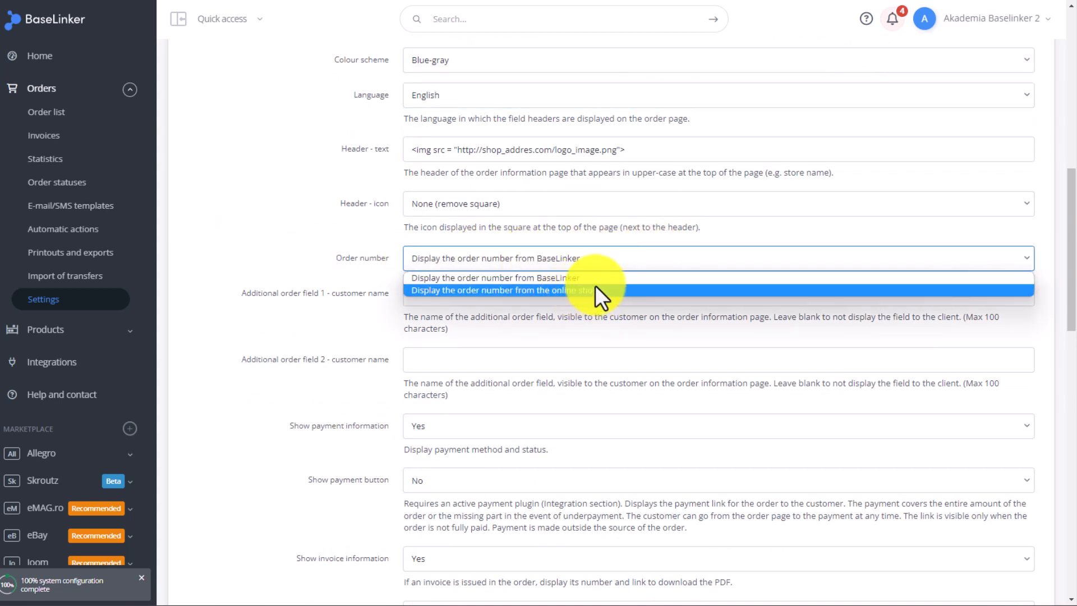
left_click(270, 239)
scroll(271, 239, "down", 1)
scroll(270, 239, "down", 1)
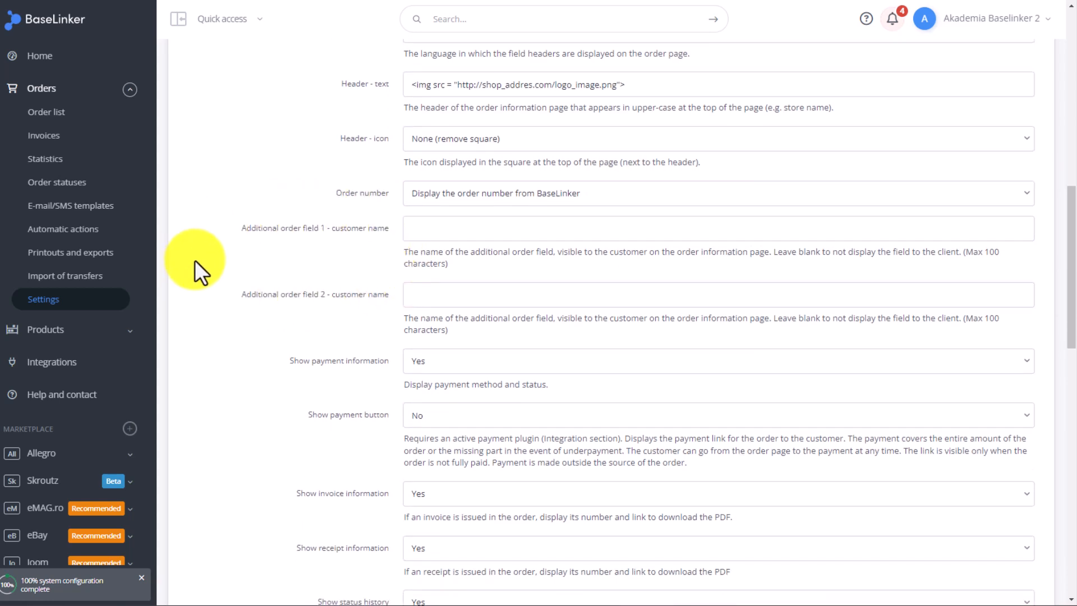
scroll(195, 259, "down", 2)
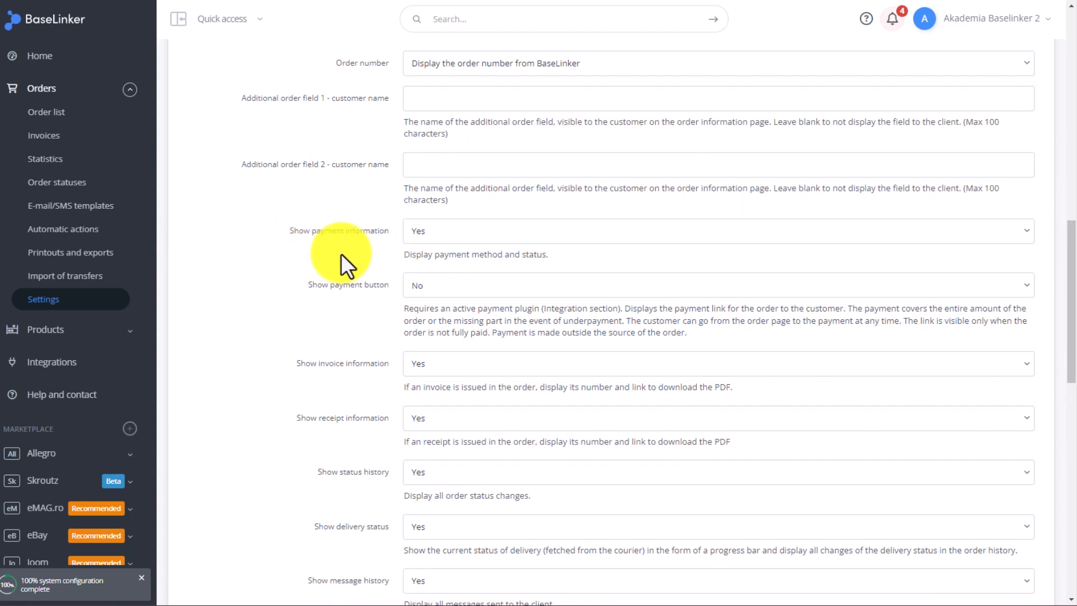
scroll(267, 292, "down", 1)
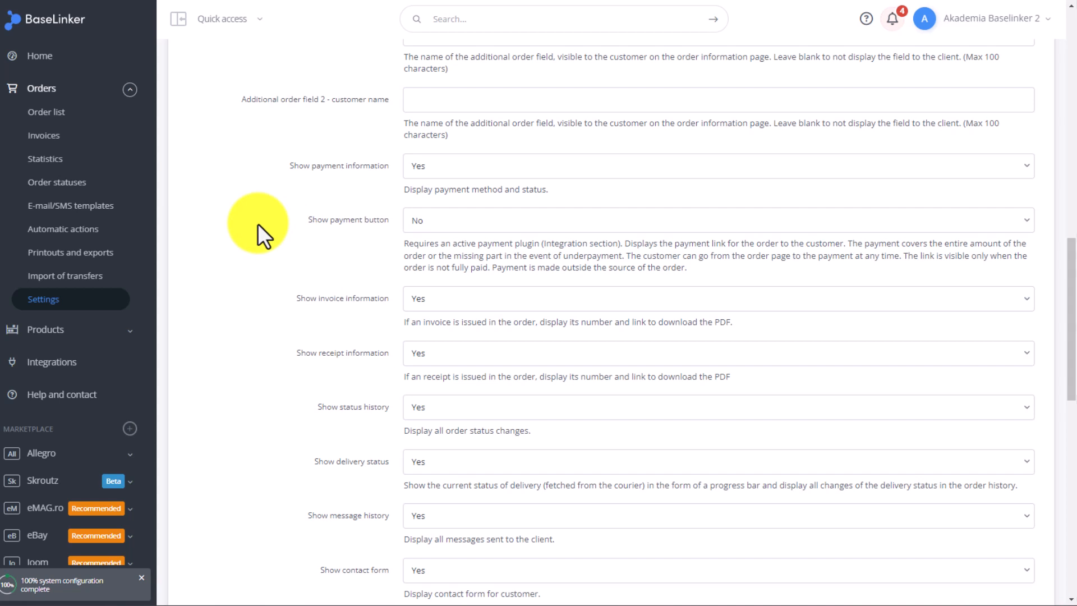
scroll(258, 223, "down", 1)
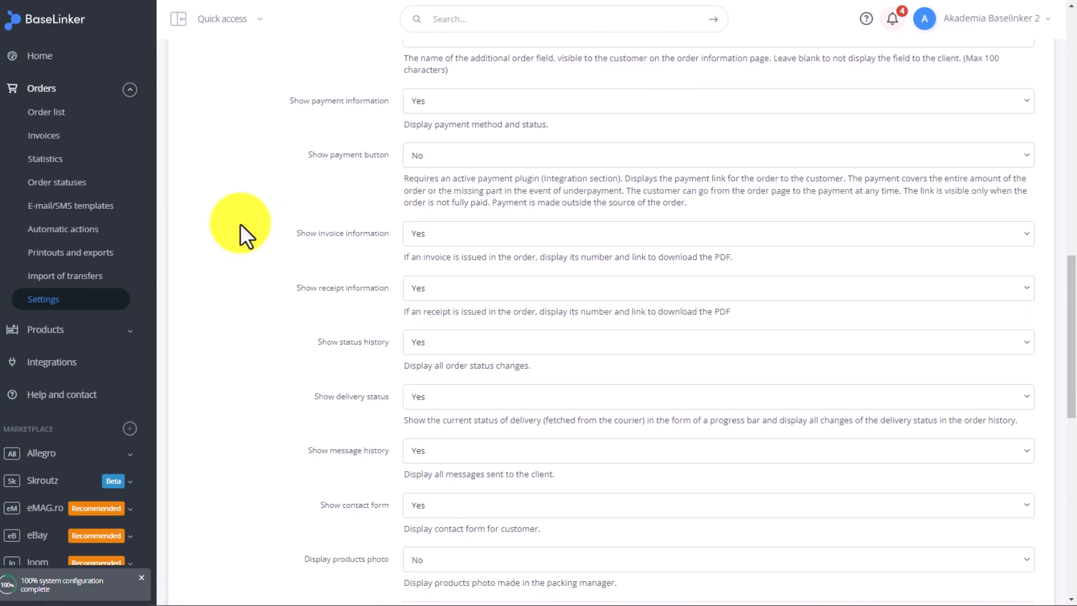
scroll(287, 206, "down", 1)
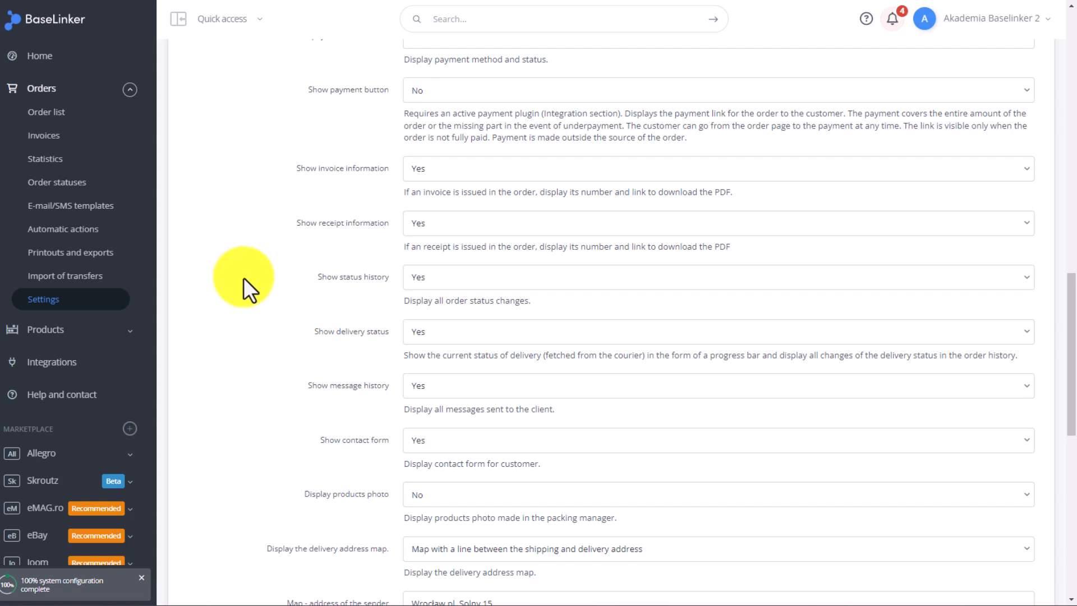
scroll(243, 277, "down", 2)
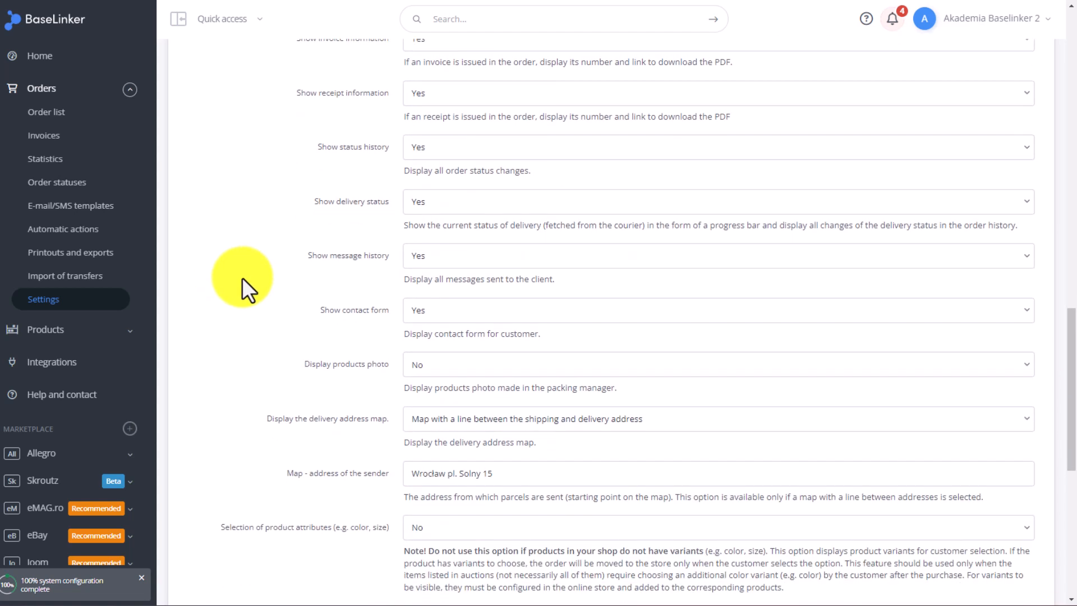
scroll(241, 276, "down", 2)
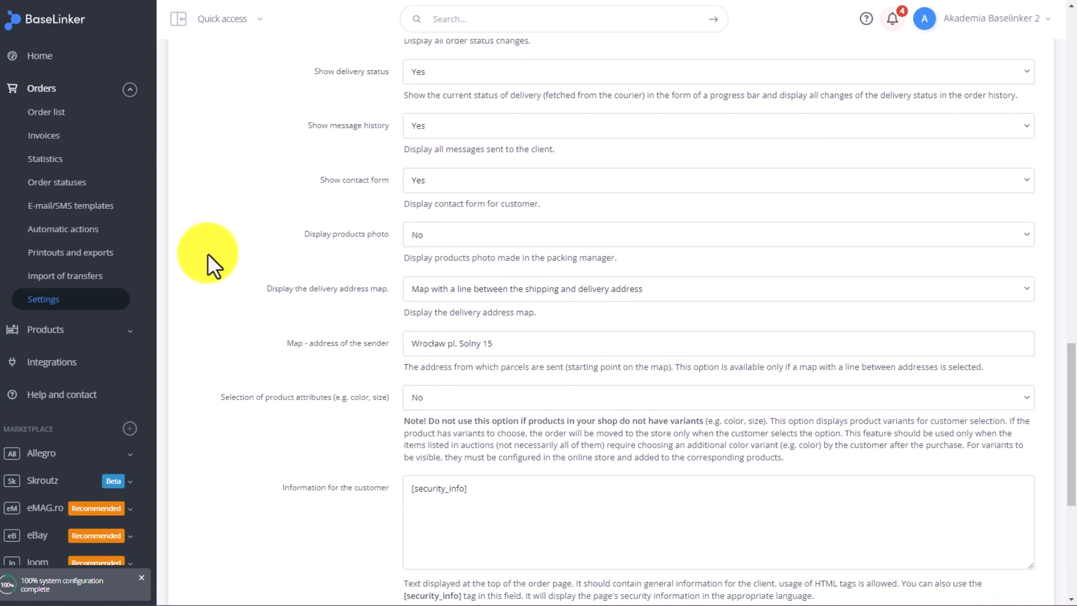
scroll(208, 254, "down", 2)
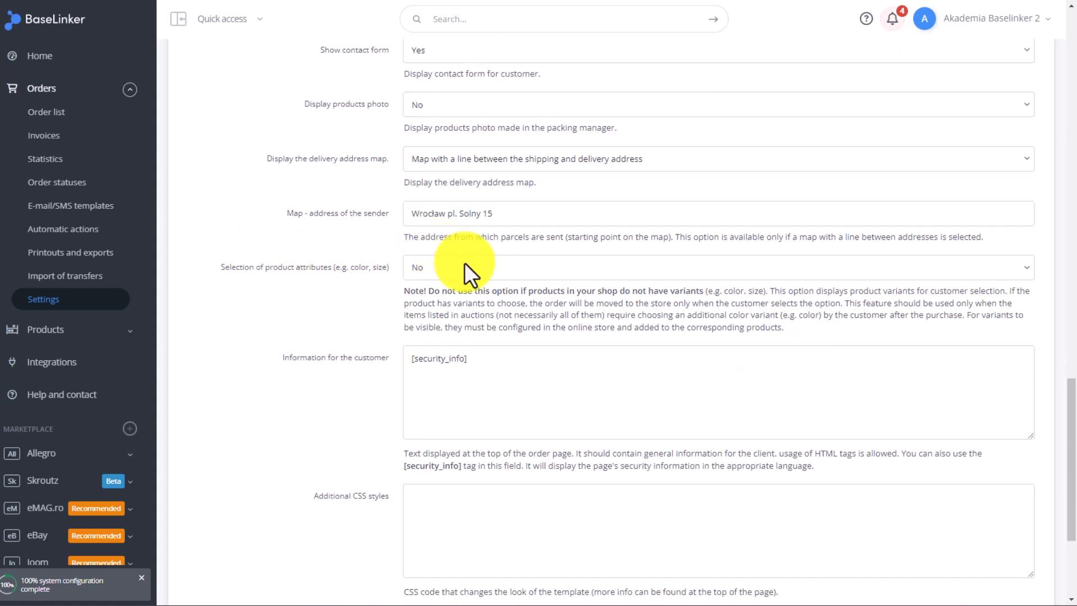
Check the delivery address map and sender address settings, and set the selection of product attributes to Yes
left_click(454, 213)
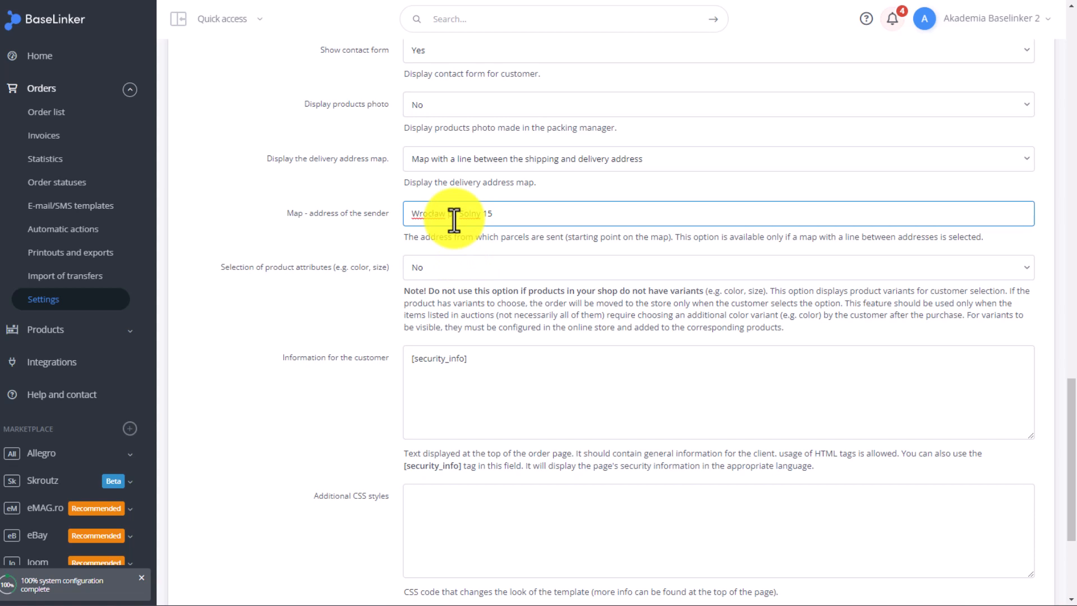
left_click(449, 264)
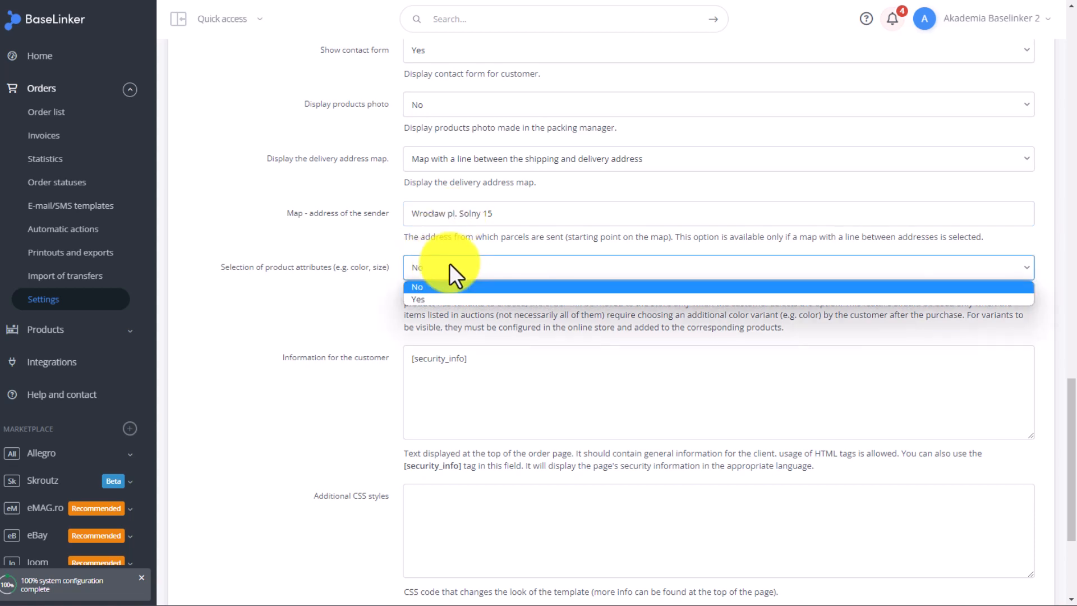
left_click(450, 264)
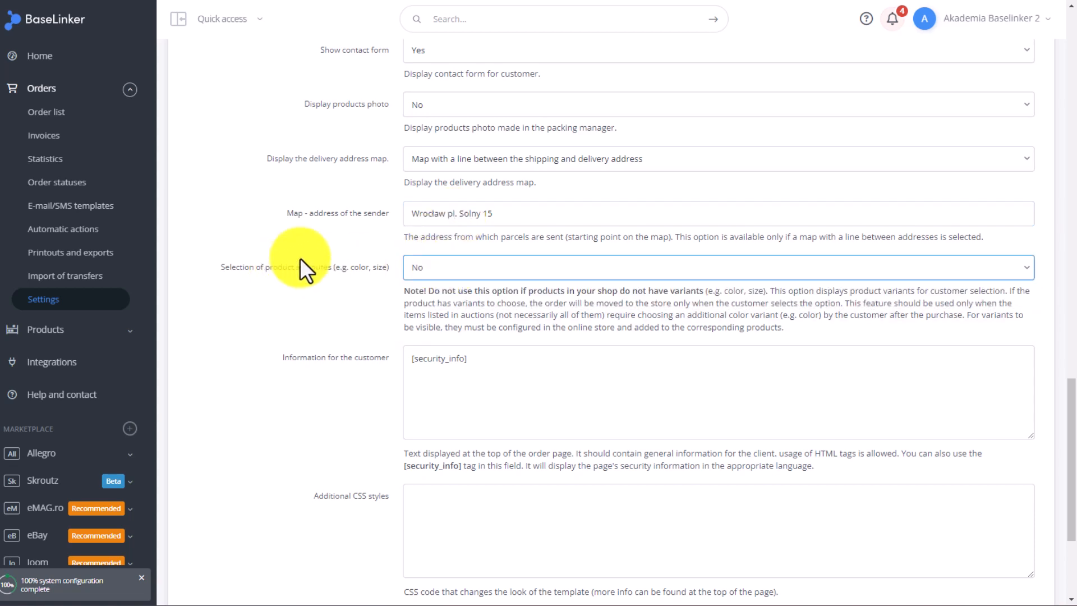
left_click(535, 161)
left_click(536, 161)
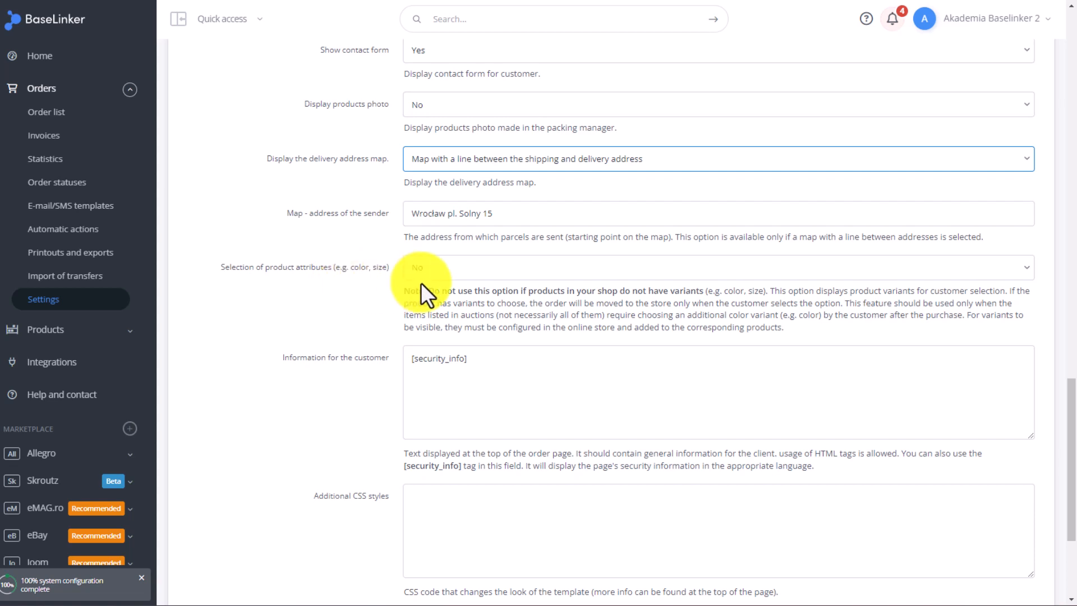
left_click(439, 275)
left_click(440, 295)
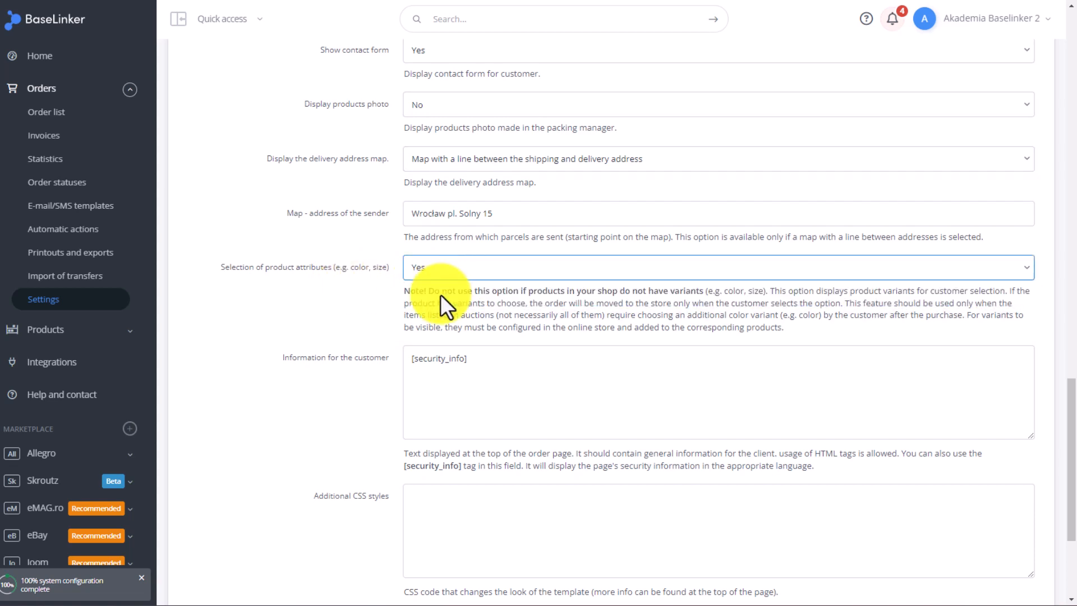
Generate a preview of the information page for the prefilled order number and look through the order summary
scroll(215, 289, "down", 3)
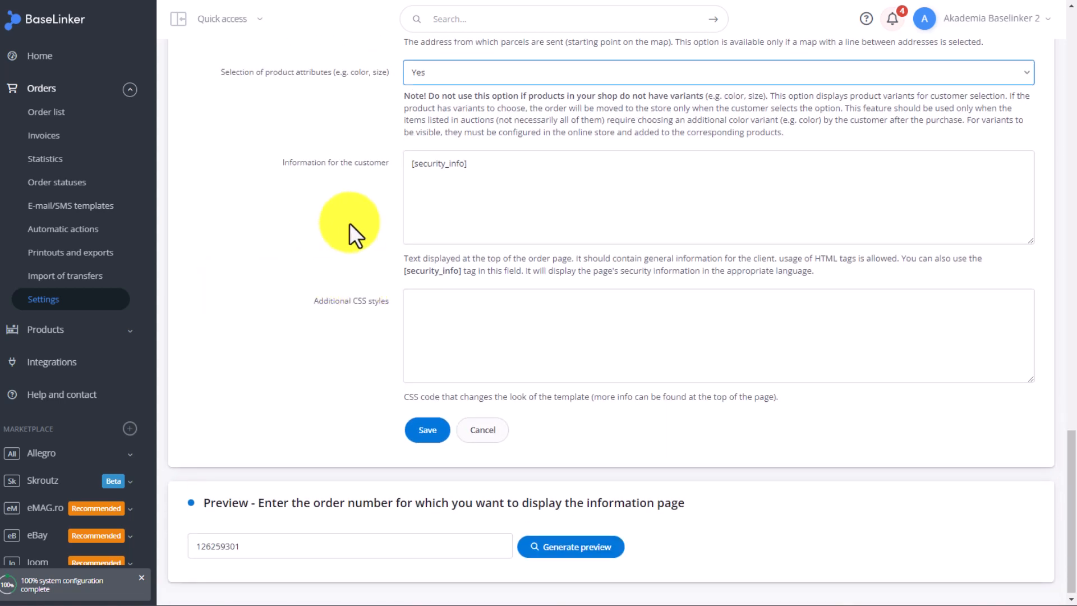
scroll(269, 290, "down", 1)
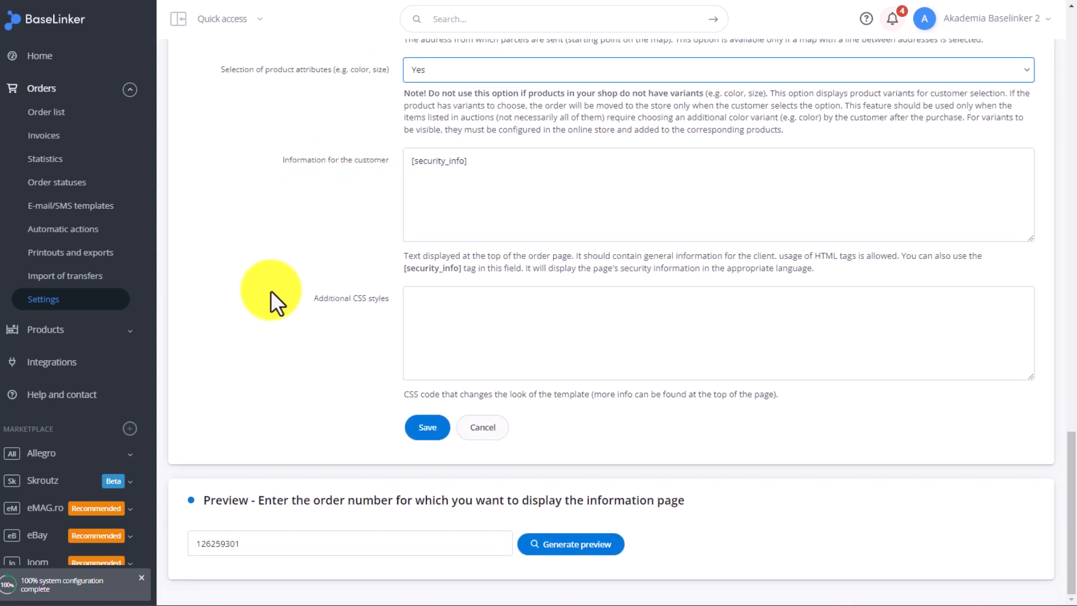
left_click(568, 544)
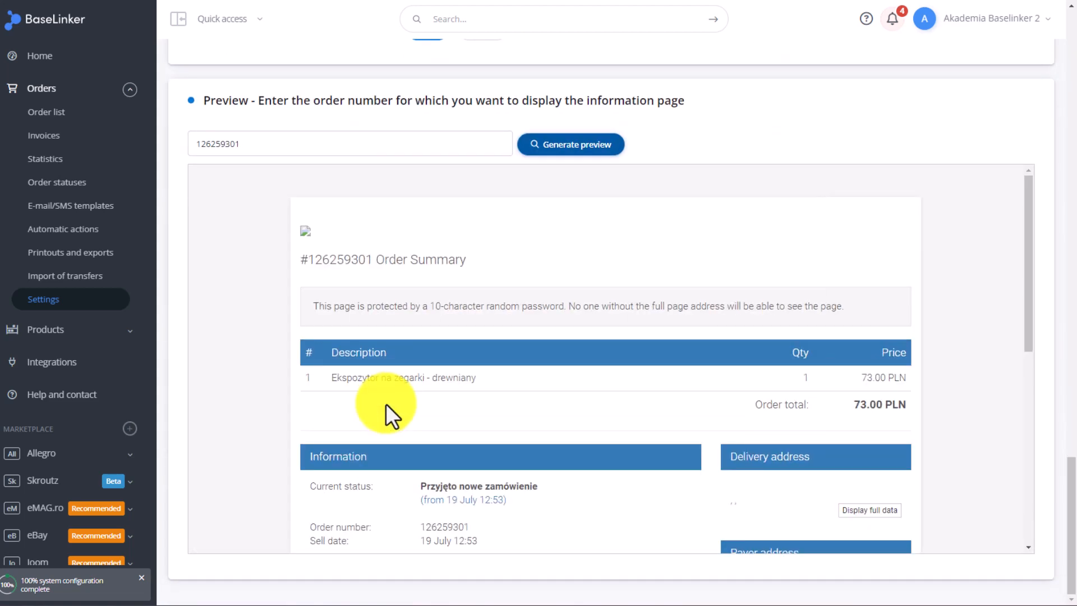
scroll(301, 292, "down", 2)
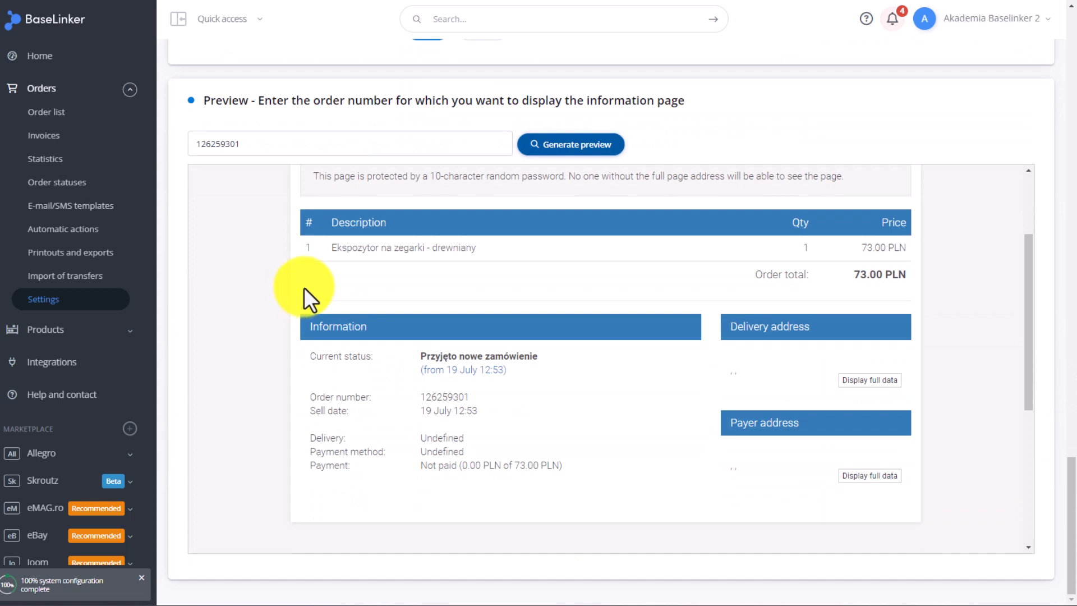